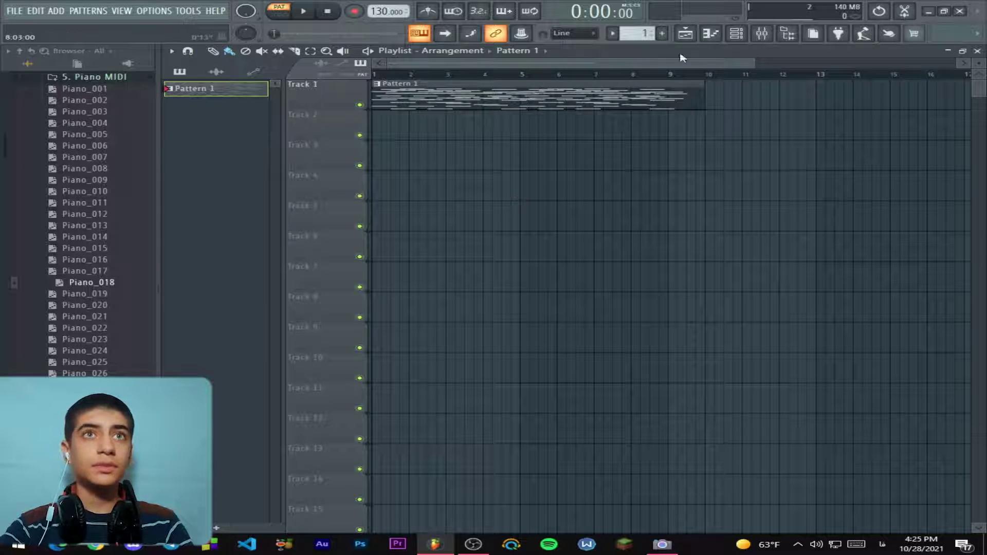
- Assign the Dark Piano channel to its own mixer track and move that track to insert 1
left_click(737, 33)
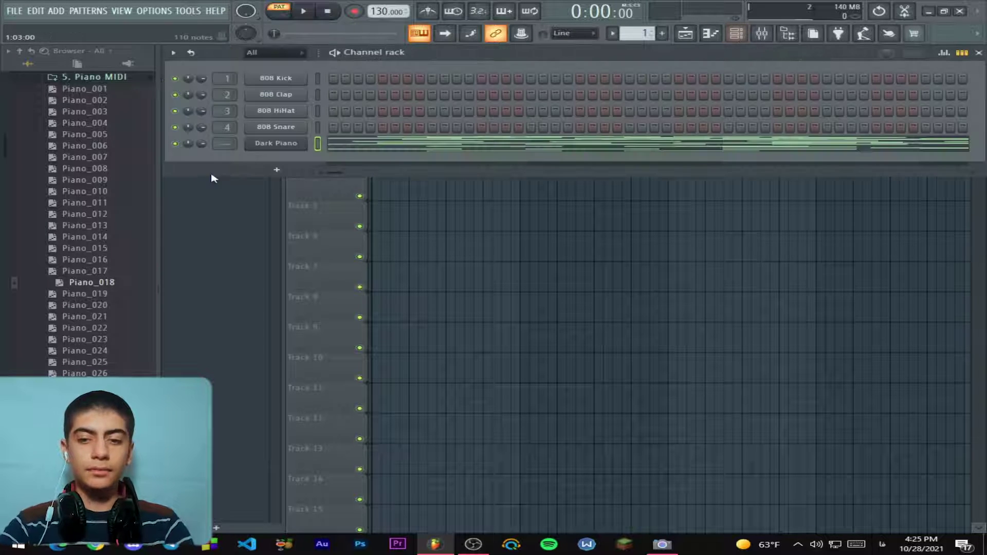
double_click(239, 147)
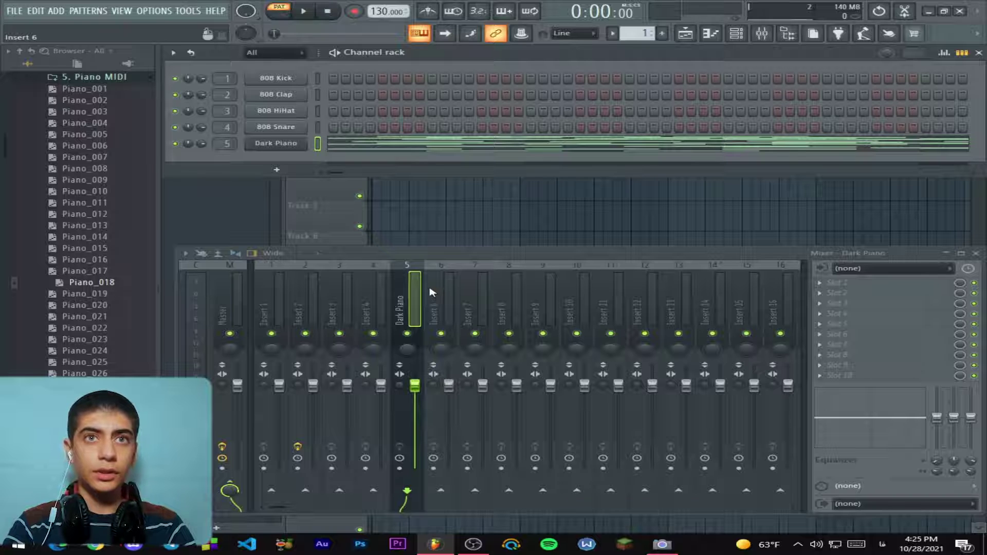
left_click_drag(412, 295, 277, 263)
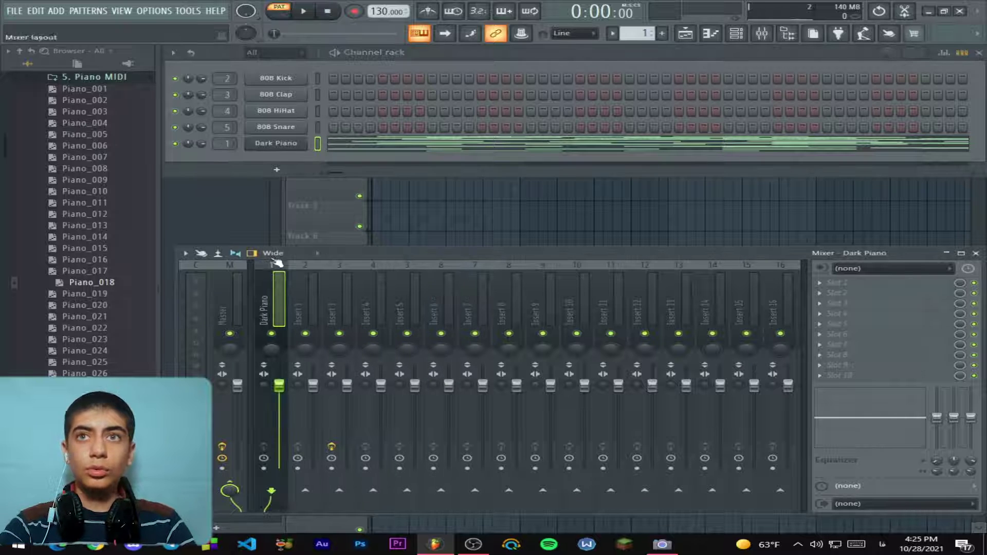
- Load ShaperBox2 in the first effect slot of the Dark Piano mixer track and add the Time shaper
left_click(847, 290)
left_click(592, 20)
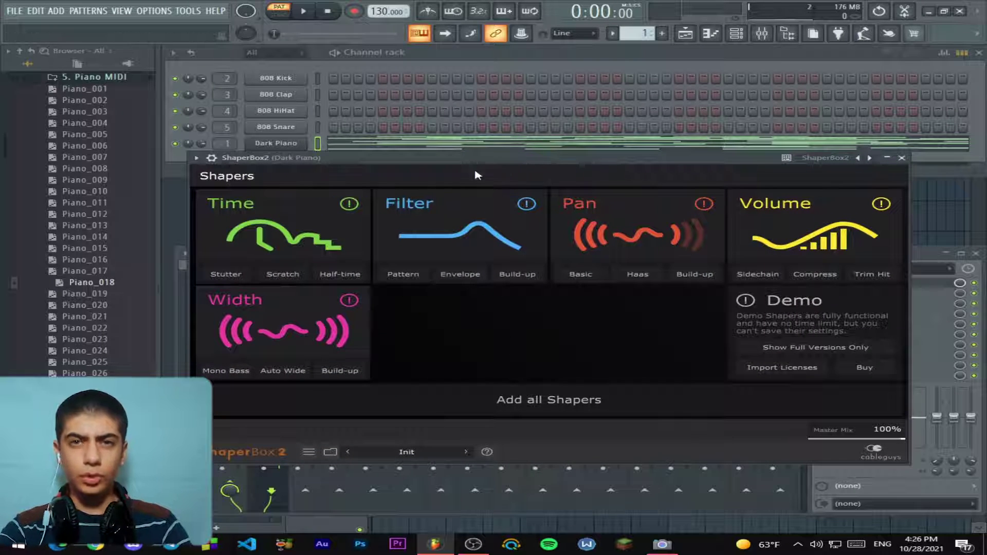
left_click(325, 240)
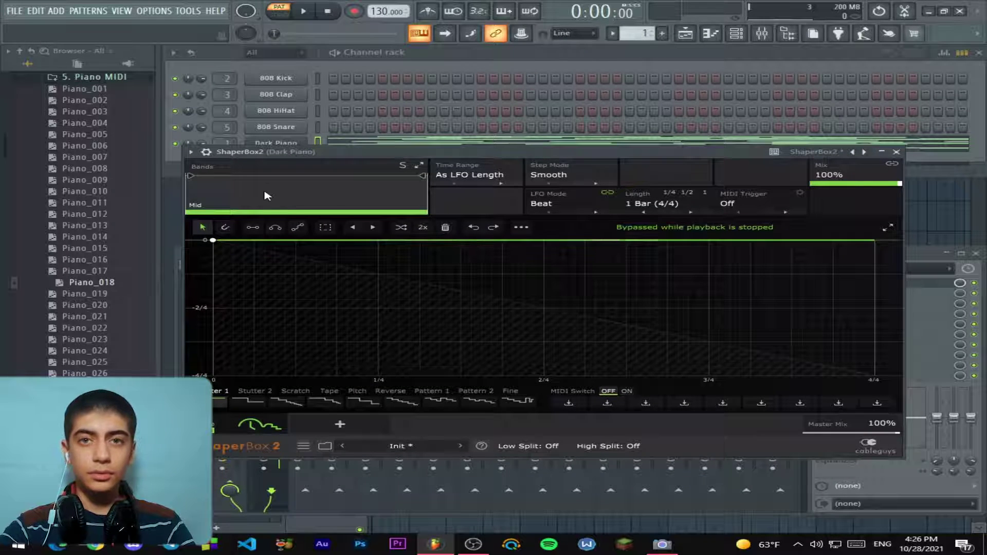
- Play the piano pattern through the unmodified Time shaper, stop it, and reposition the ShaperBox2 window
key("space")
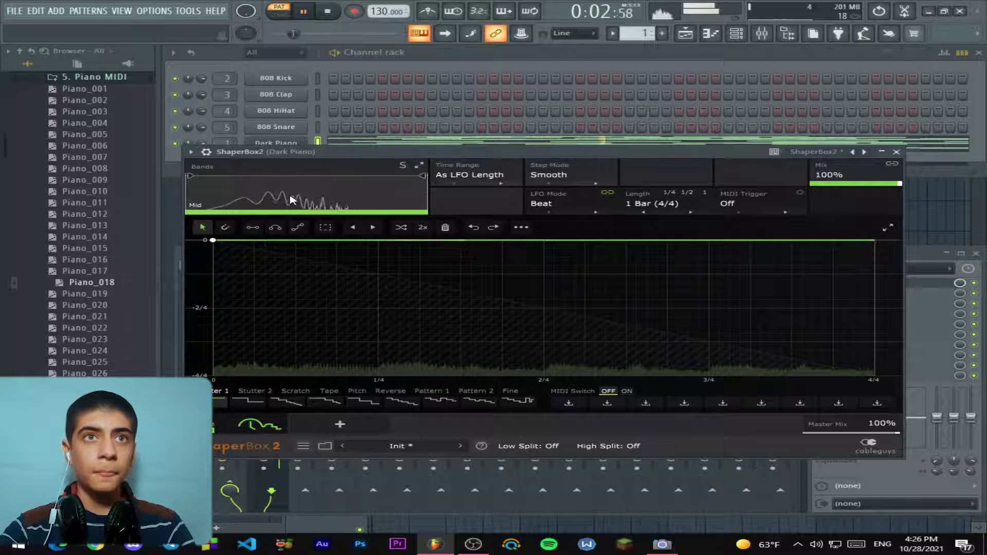
key("space")
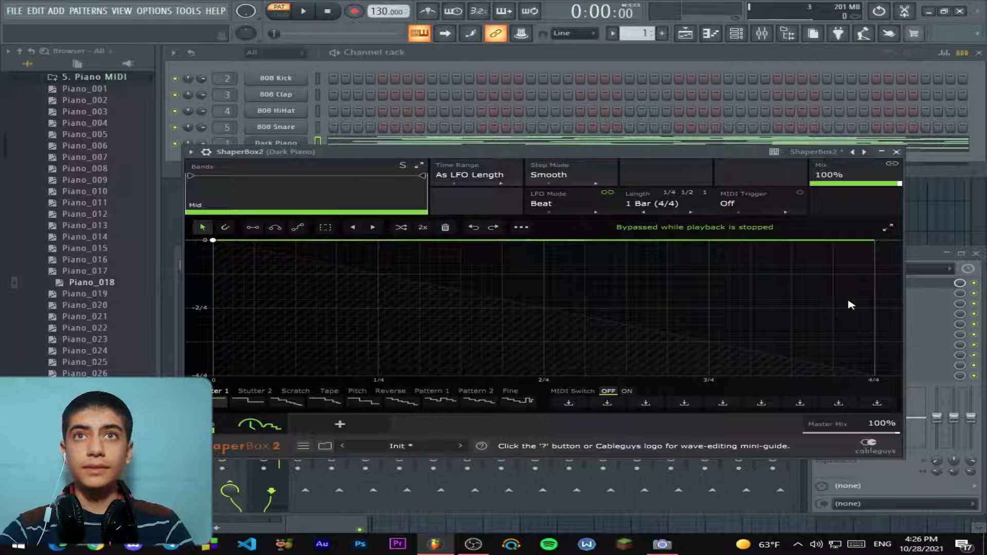
left_click(652, 204)
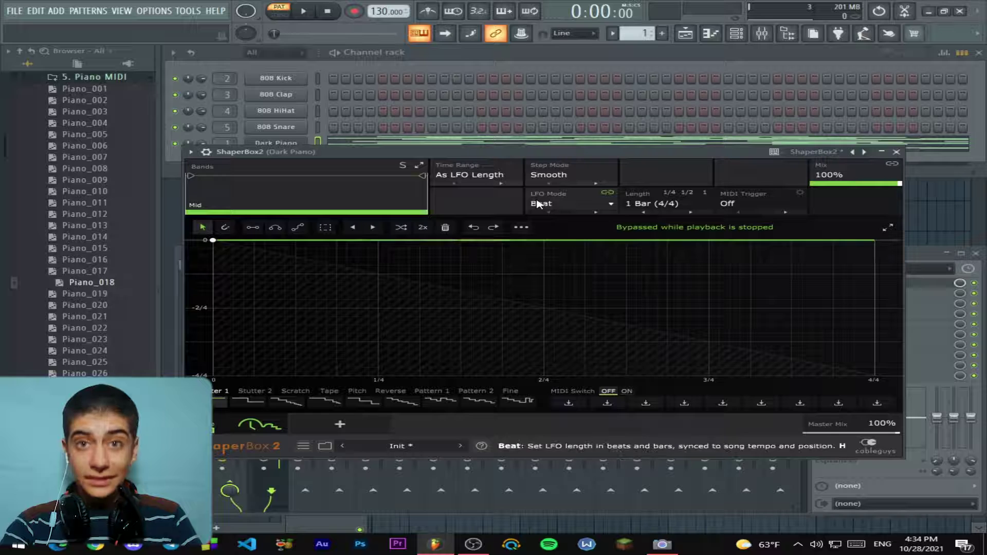
left_click_drag(537, 156, 555, 112)
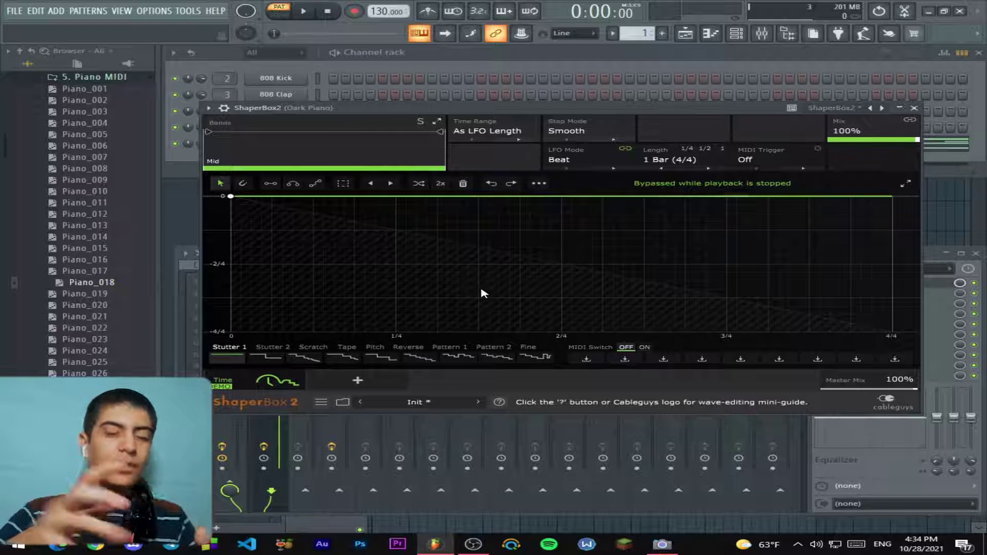
- Load Gross Beat in the second effect slot of the Dark Piano mixer track and reposition its window
left_click(802, 497)
left_click(862, 300)
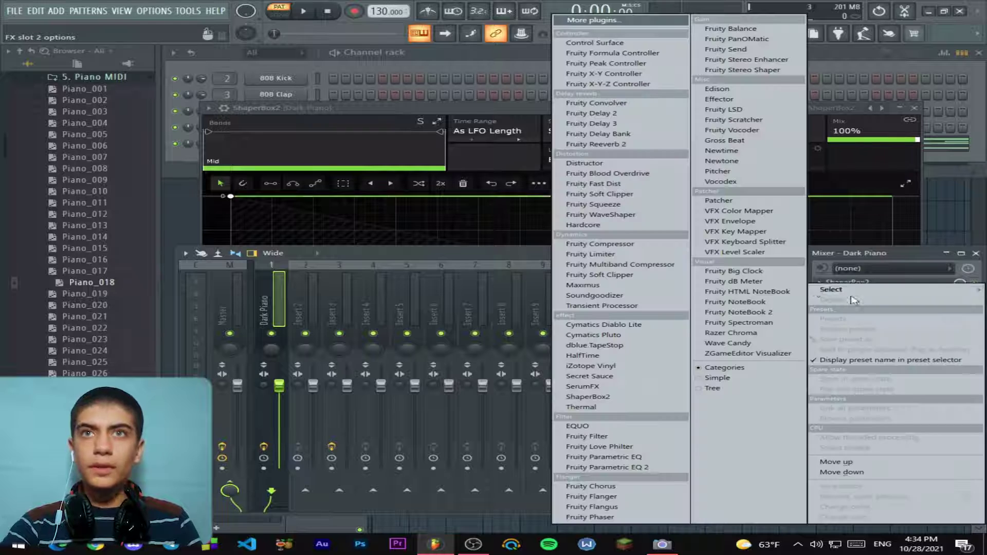
left_click(591, 20)
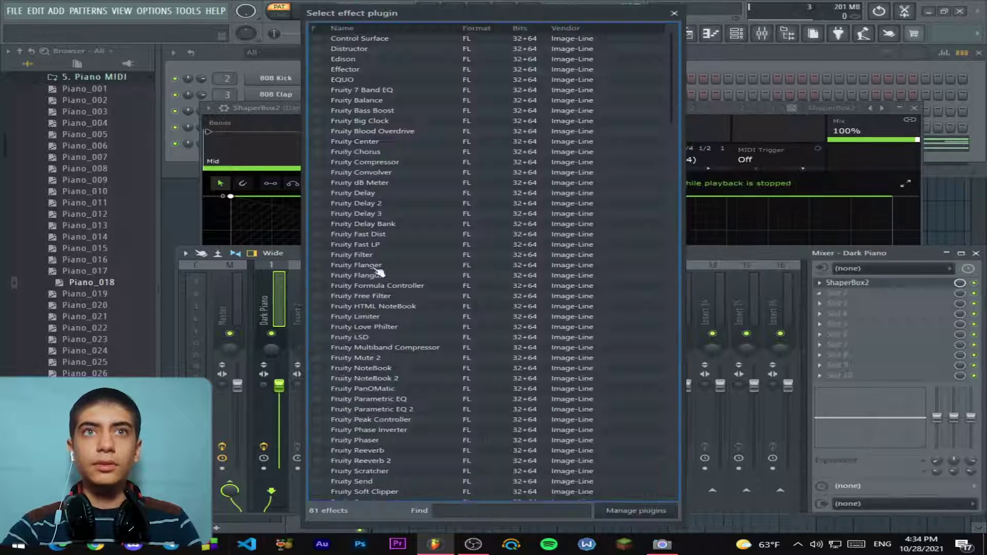
type("gross")
double_click(340, 34)
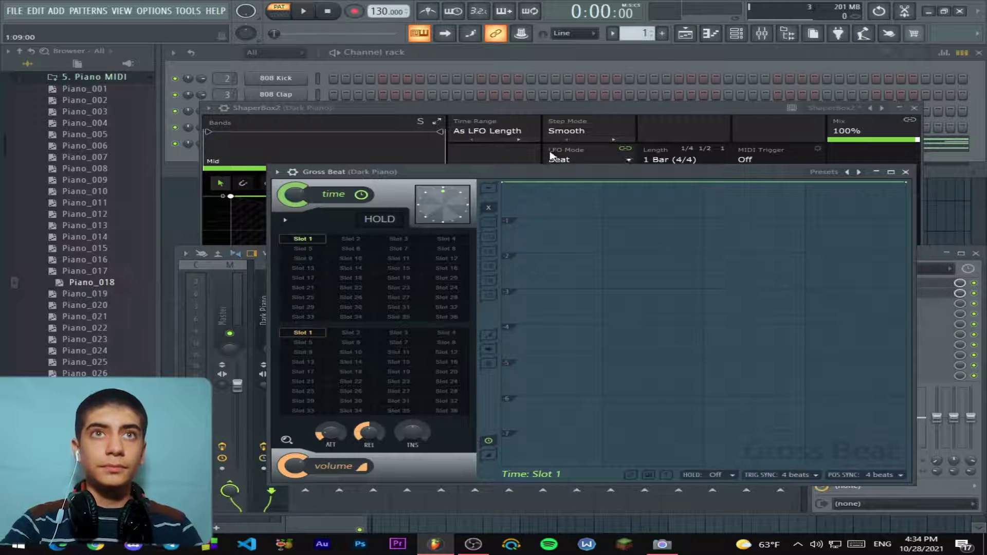
left_click_drag(617, 174, 626, 95)
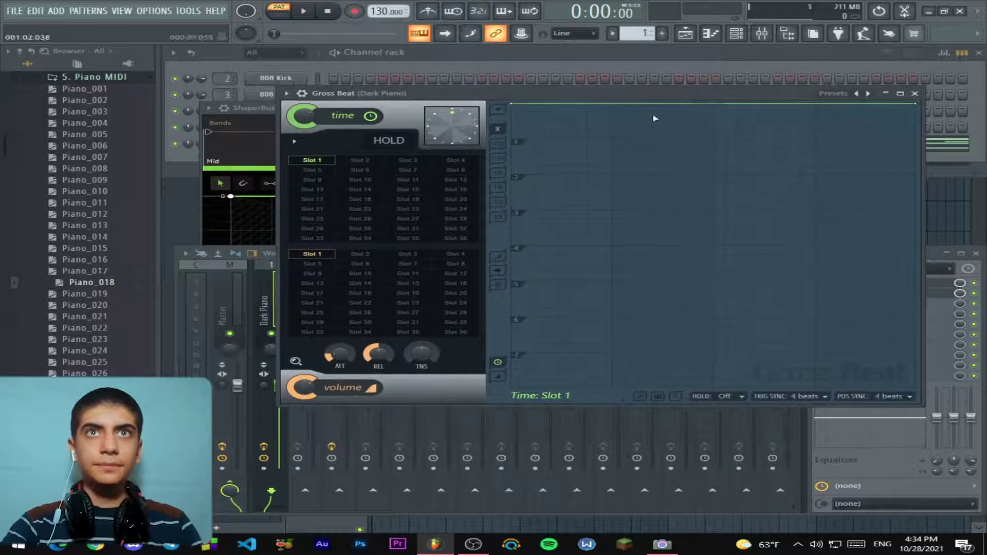
- During playback, drop about the last third of Gross Beat's Slot 10 time envelope to just past 1, and close Gross Beat
key("space")
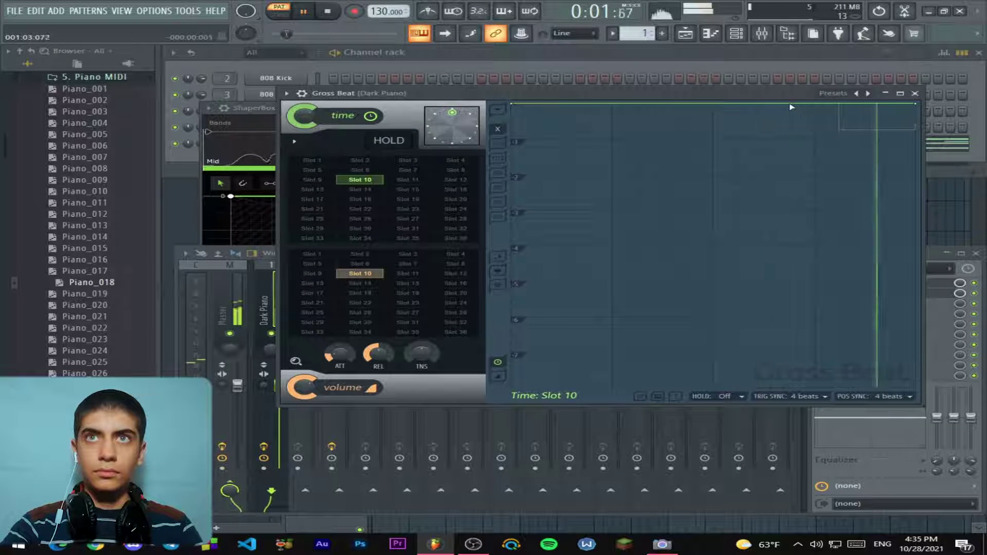
left_click_drag(777, 108, 772, 147)
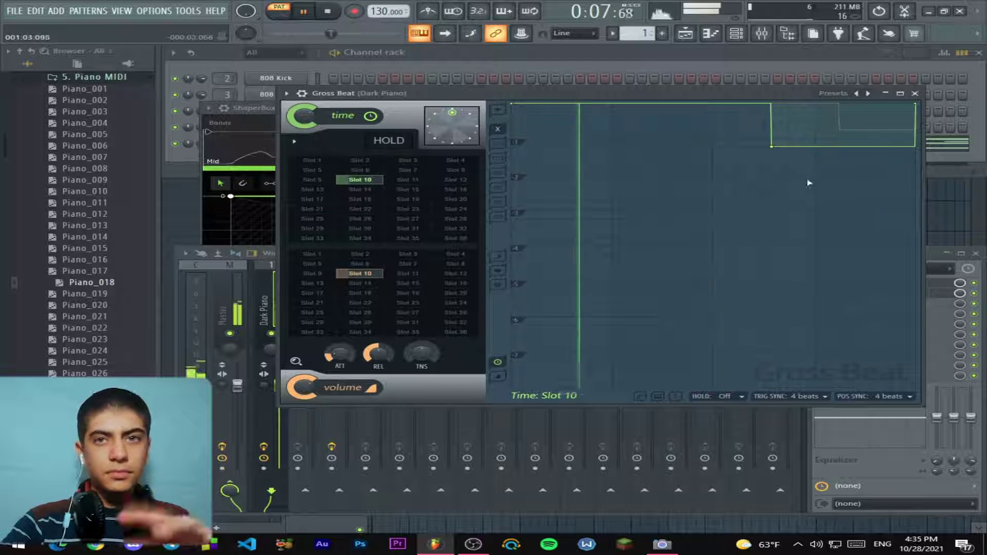
key("space")
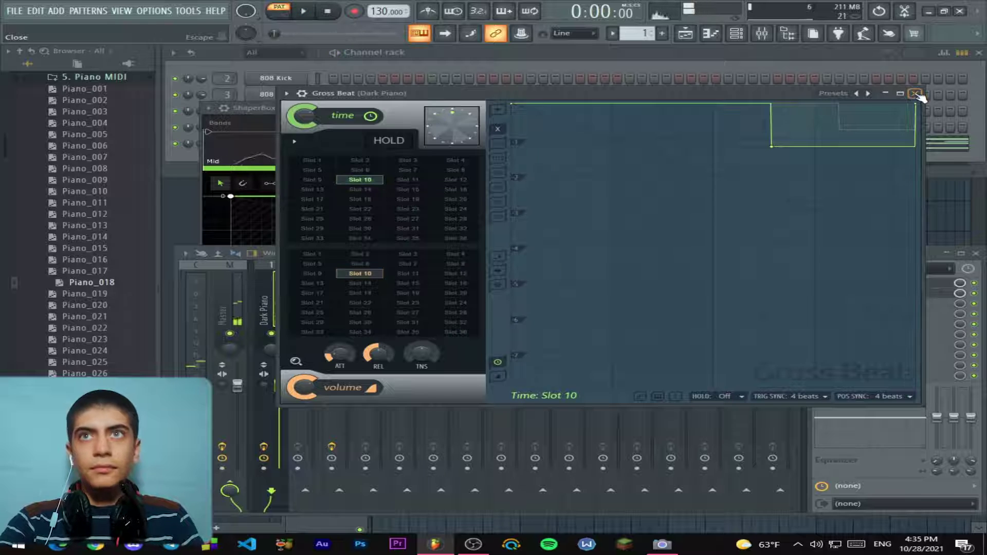
left_click(914, 93)
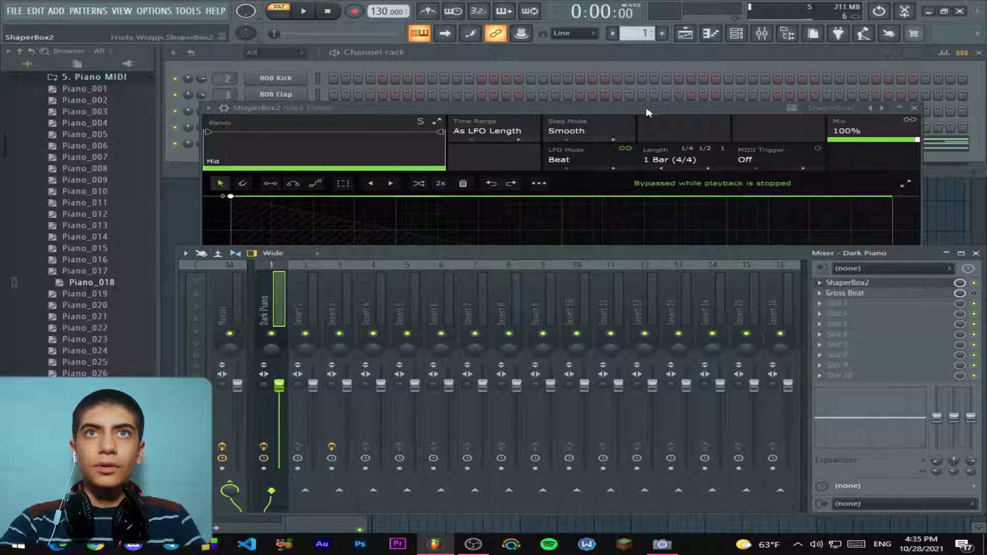
- Reopen ShaperBox2, apply the Repeat 2 wave from the Stutter 1 set, and audition it with the piano pattern
left_click(848, 282)
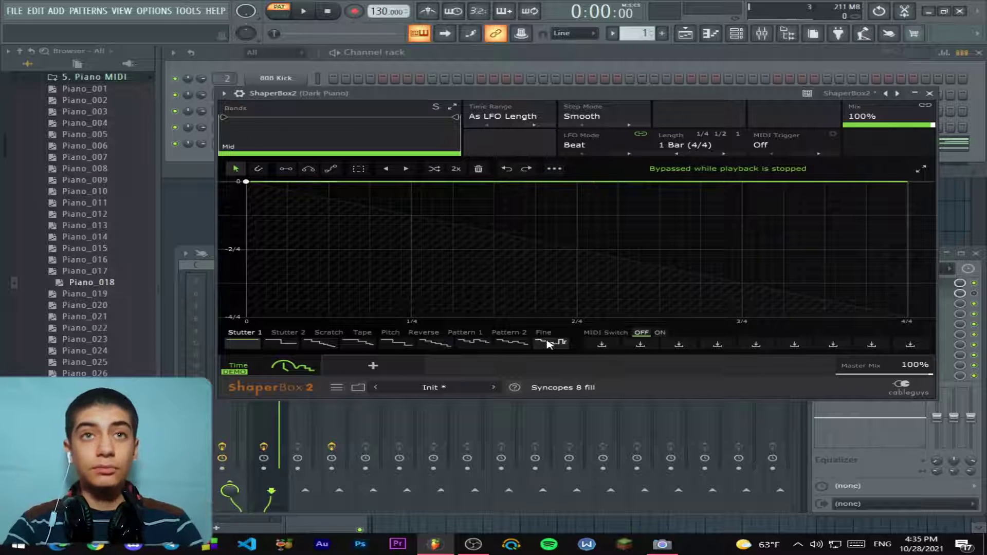
left_click(283, 343)
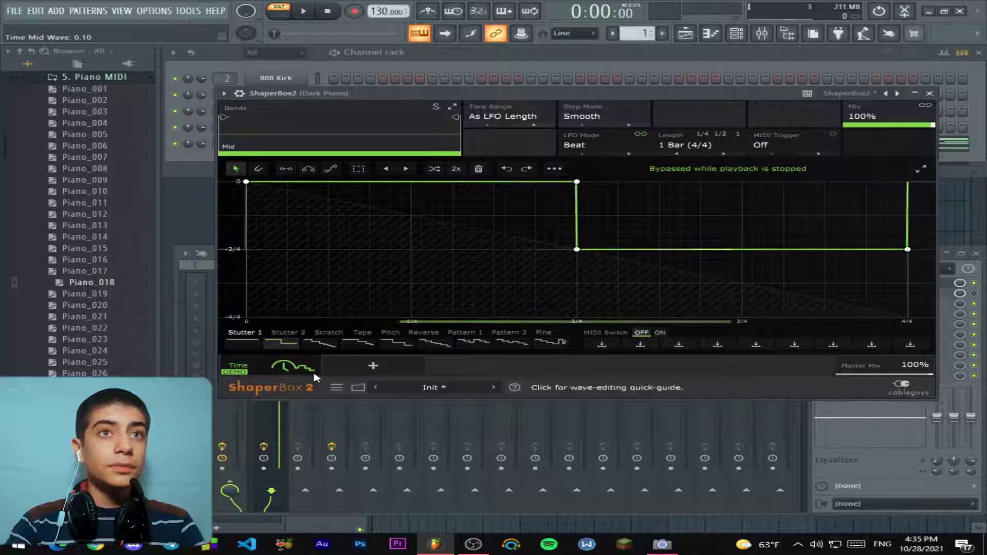
key("space")
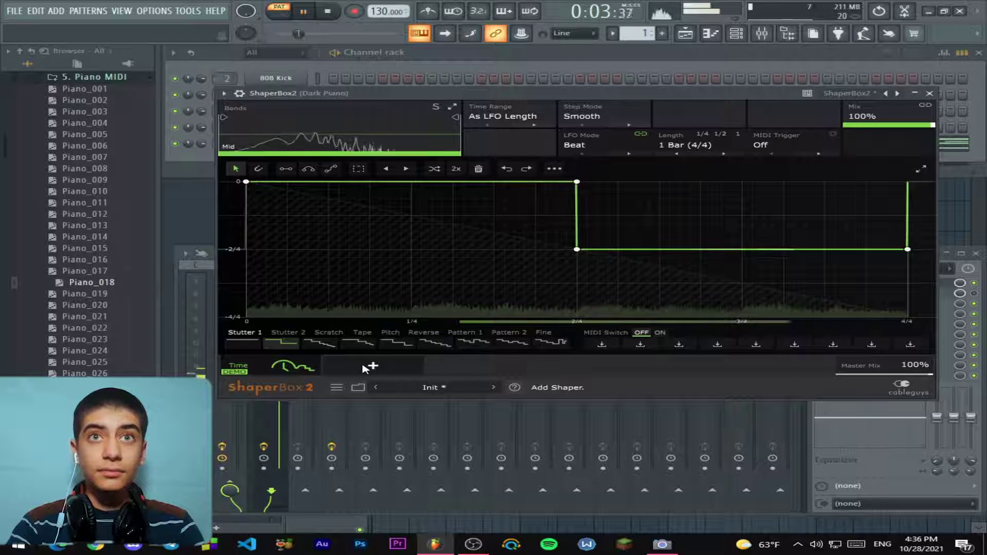
key("space")
- Apply the Unchanged wave of the Stutter 1 set and audition the piano without stutter
left_click(244, 344)
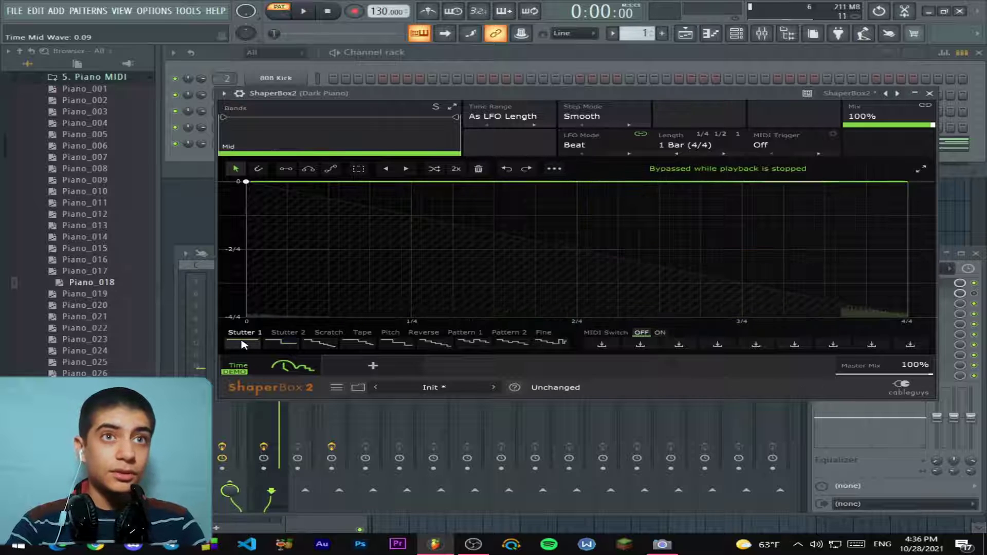
key("space")
key("space")
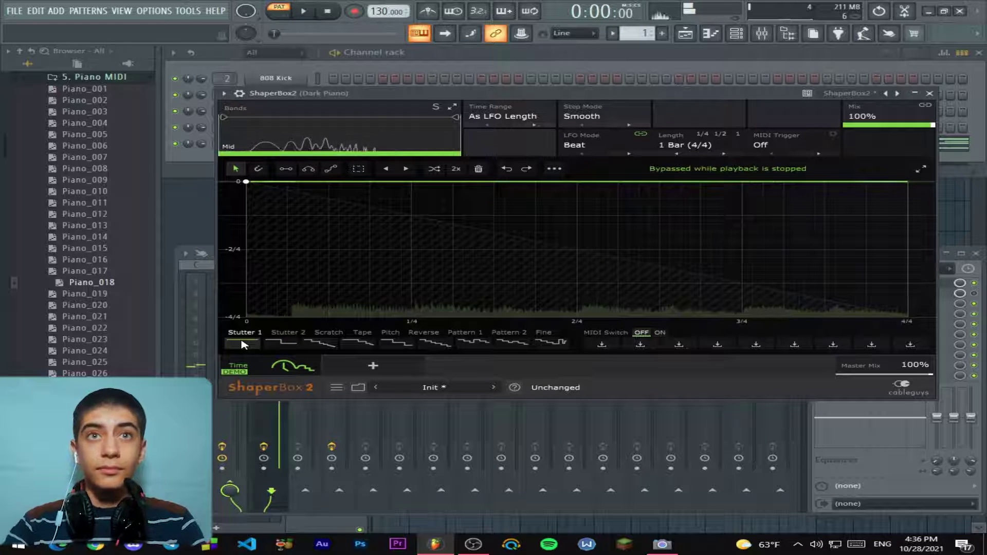
- Switch to the Repeat 2 wave during playback and replay the pattern to compare its stutter with the original
key("space")
left_click(294, 345)
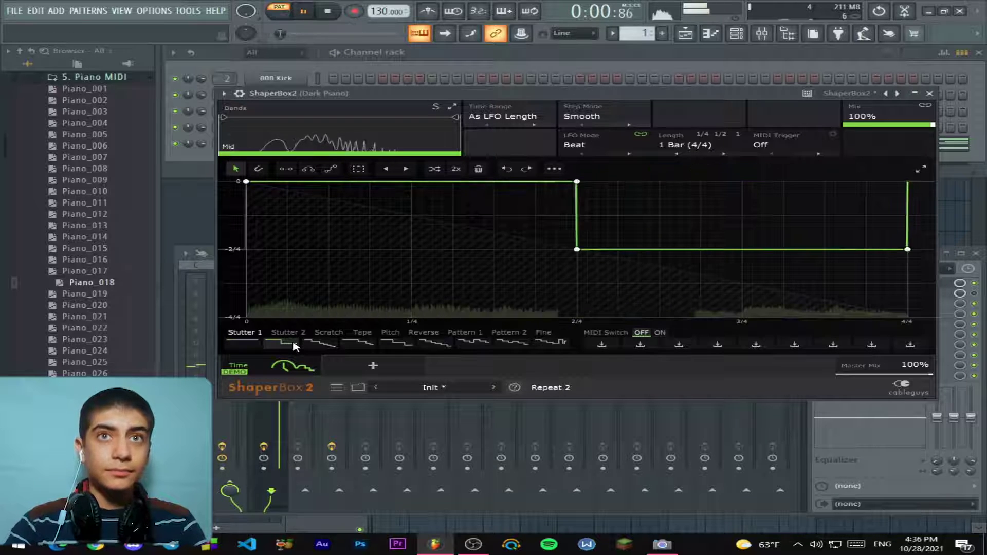
key("space")
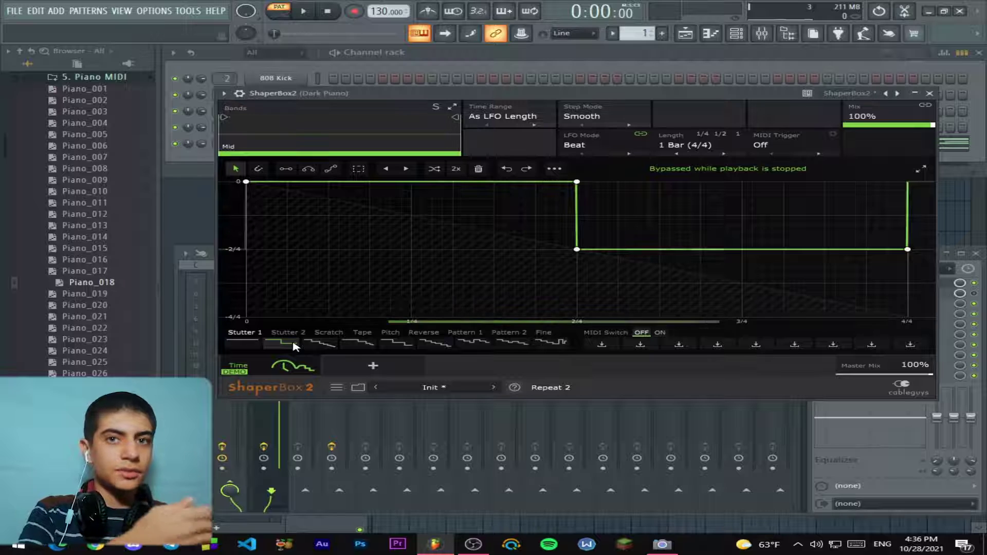
key("space")
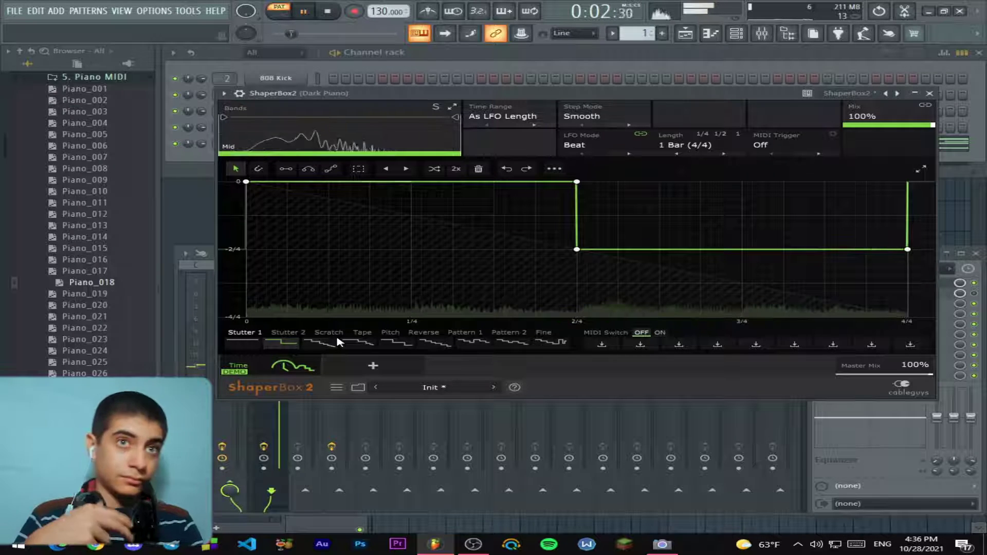
key("space")
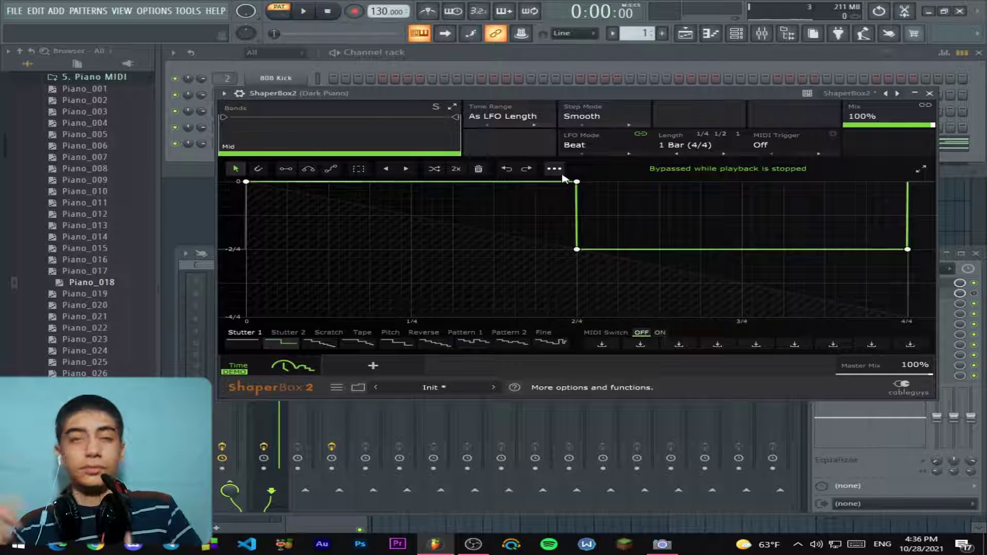
key("space")
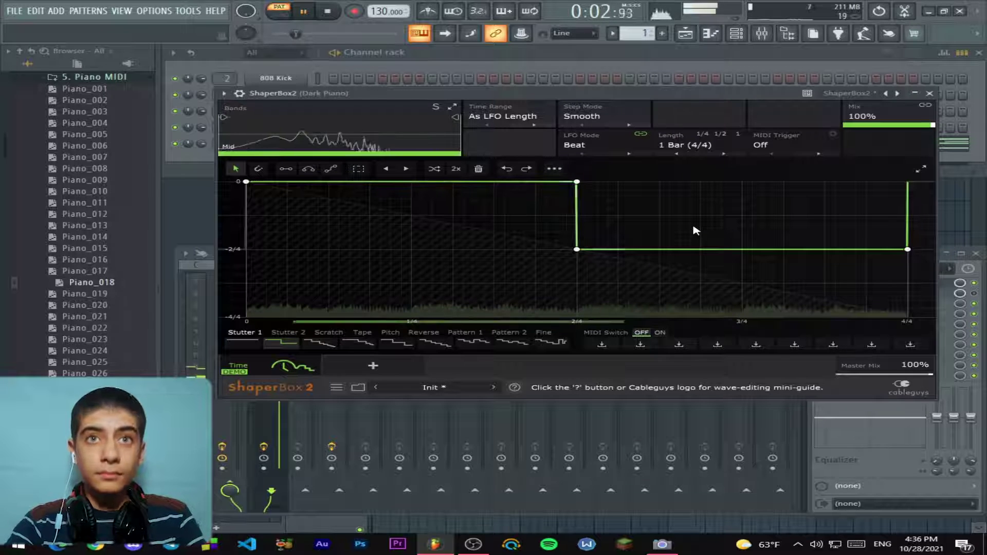
key("space")
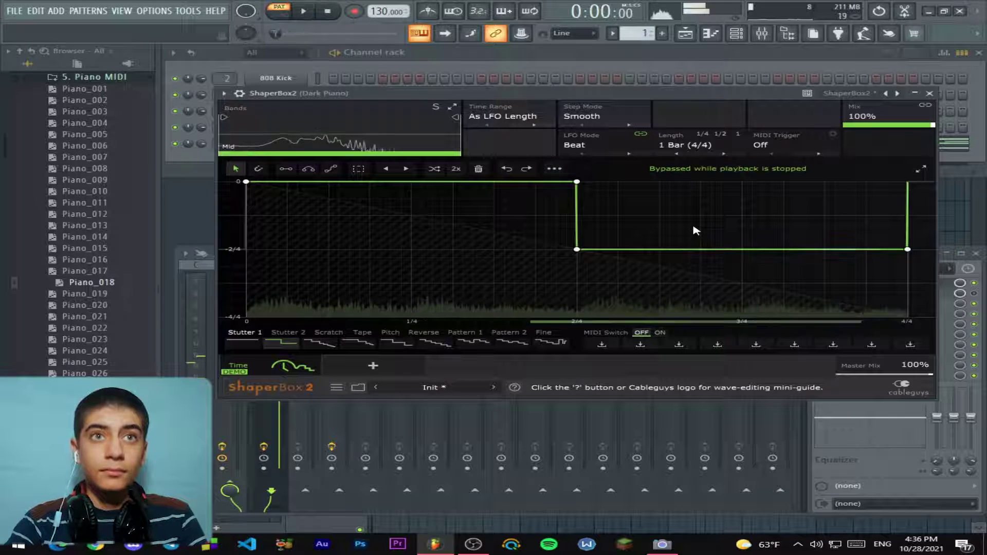
- Apply the third wave of the Stutter 1 set and audition it with the piano pattern
left_click(319, 348)
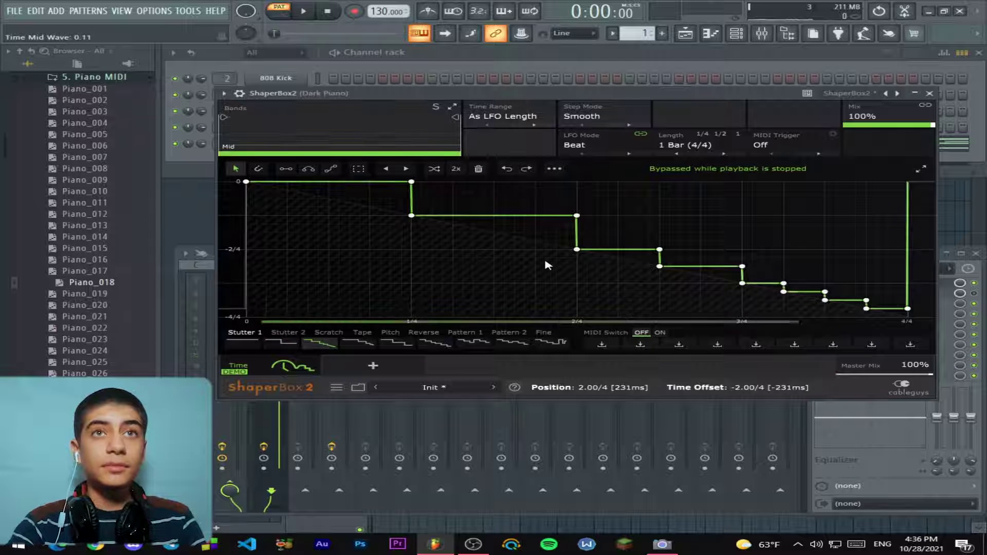
key("space")
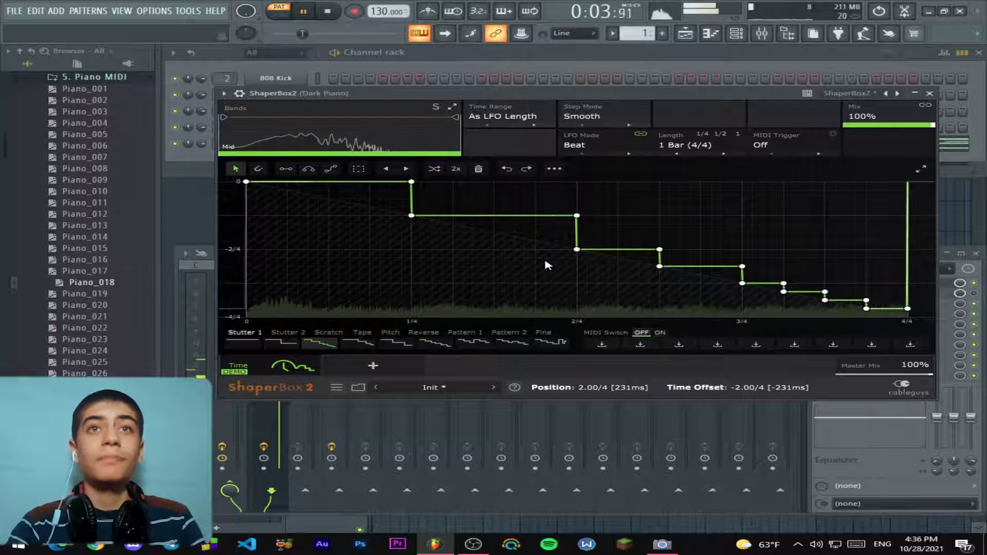
key("space")
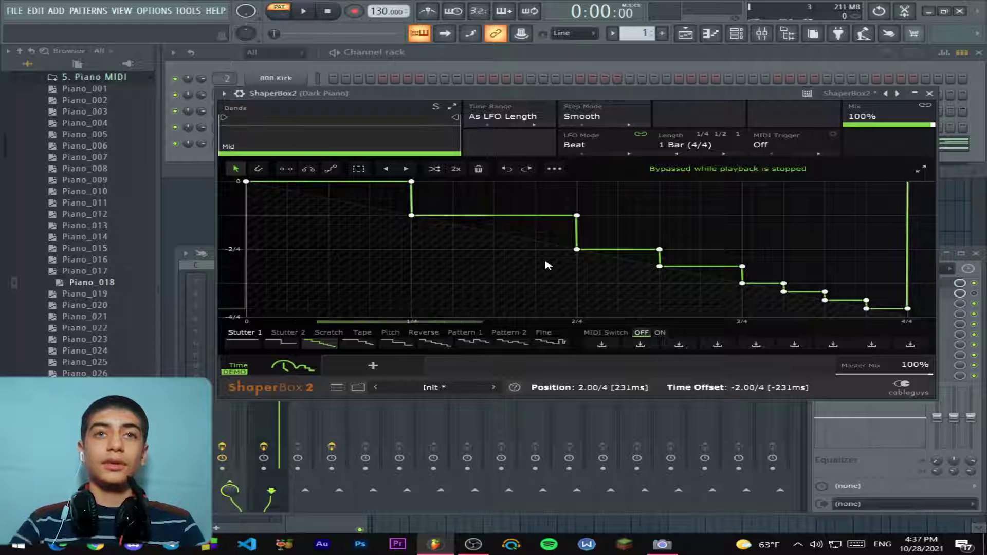
- Apply the fourth wave of the Stutter 1 set and audition it with the piano pattern
left_click(358, 342)
key("space")
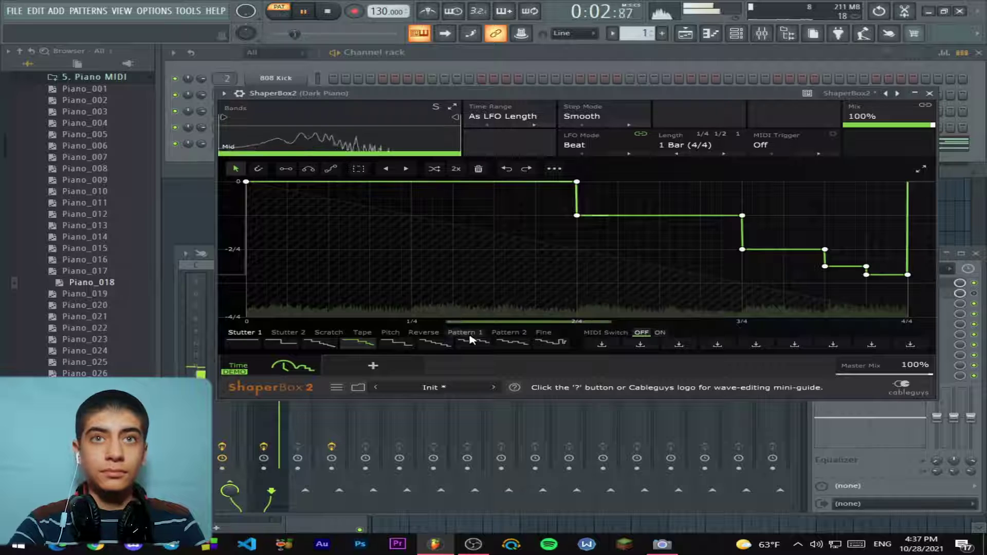
key("space")
- Apply the Syncopes 4 wave of the Stutter 1 set and audition it with the piano pattern
left_click(407, 345)
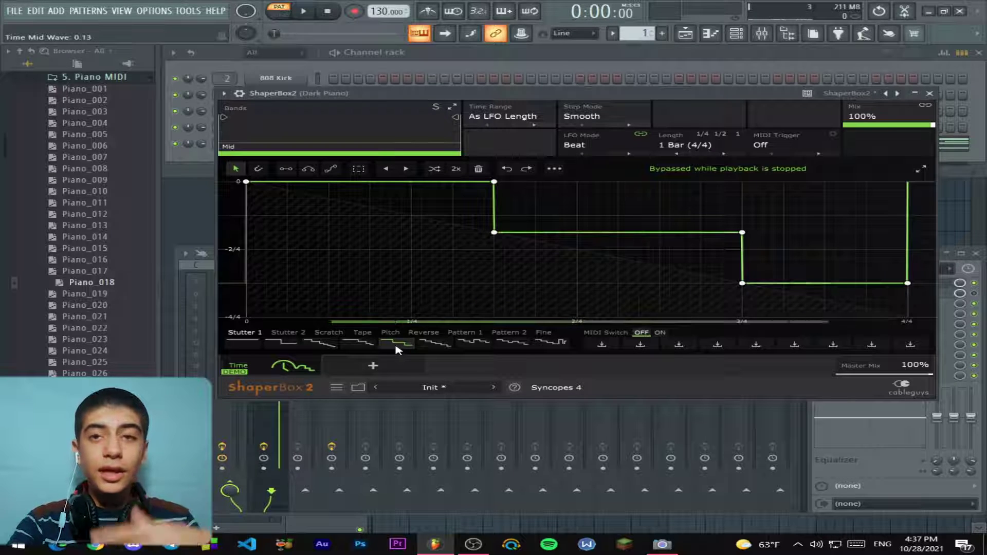
key("space")
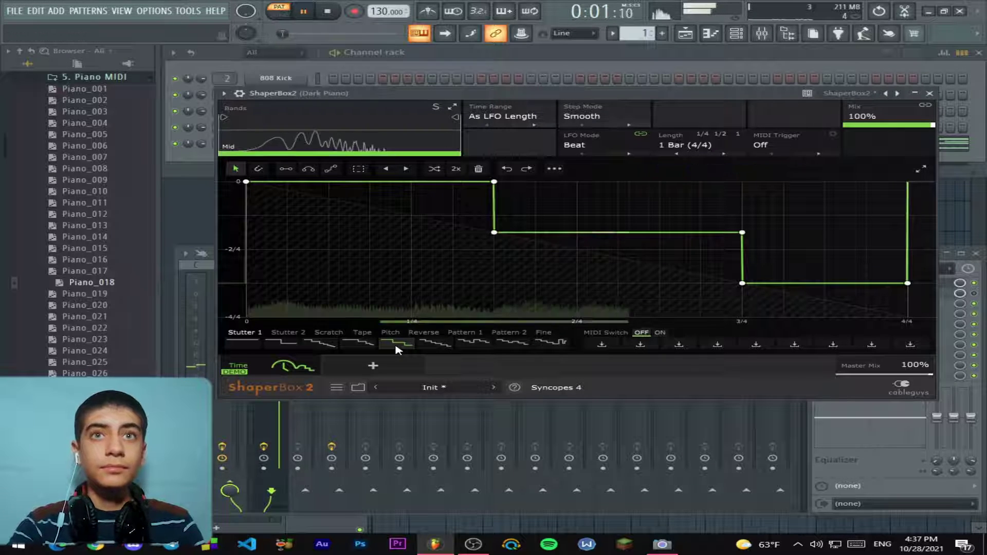
key("space")
- Apply the sixth wave of the Stutter 1 set and audition it with the piano pattern
left_click(436, 344)
key("space")
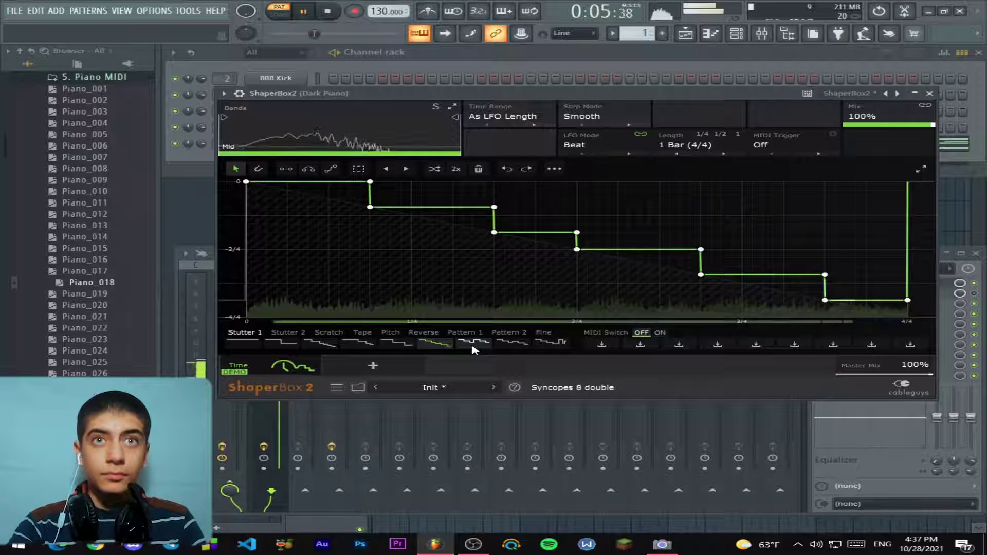
key("space")
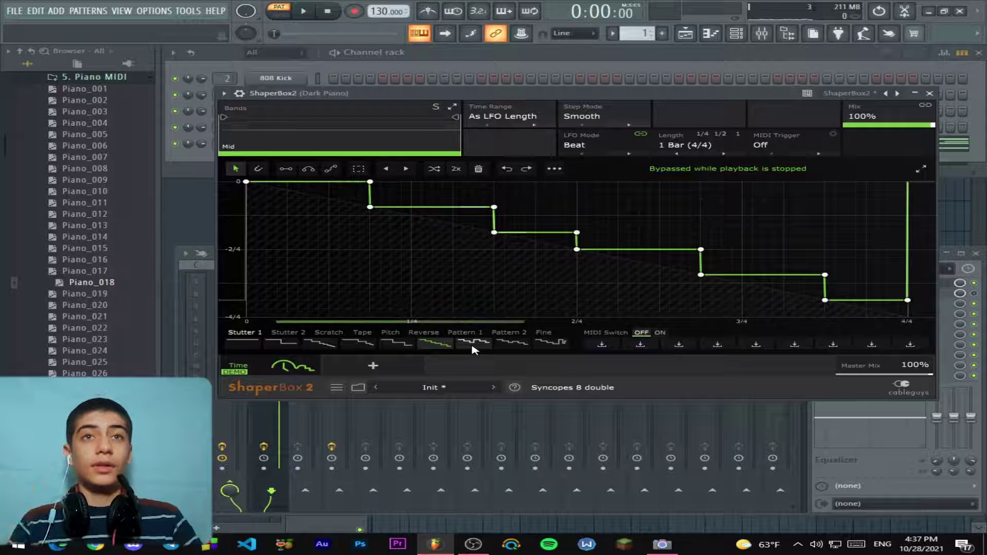
- Apply the Syncopes 8 double wave of the Stutter 1 set and audition it with the piano pattern
left_click(473, 344)
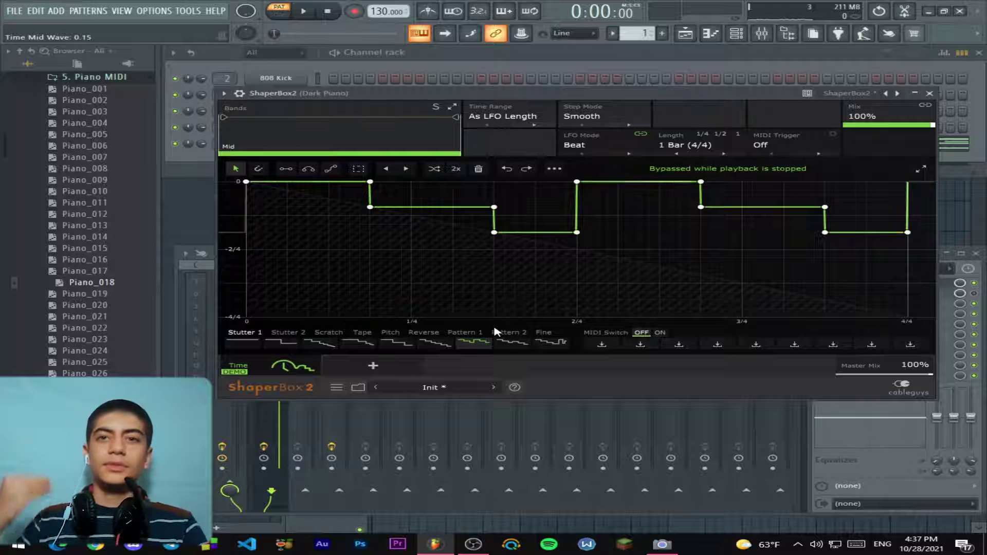
key("space")
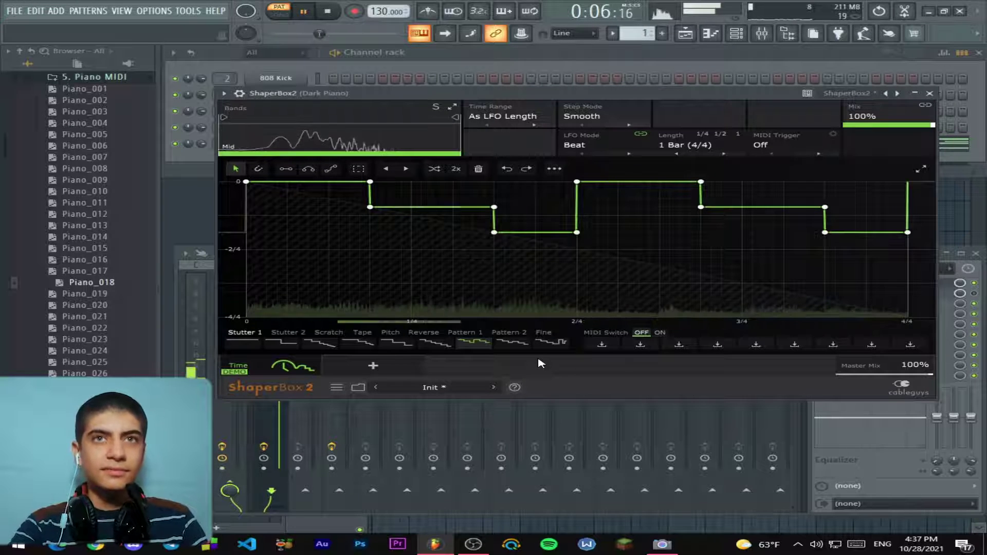
key("space")
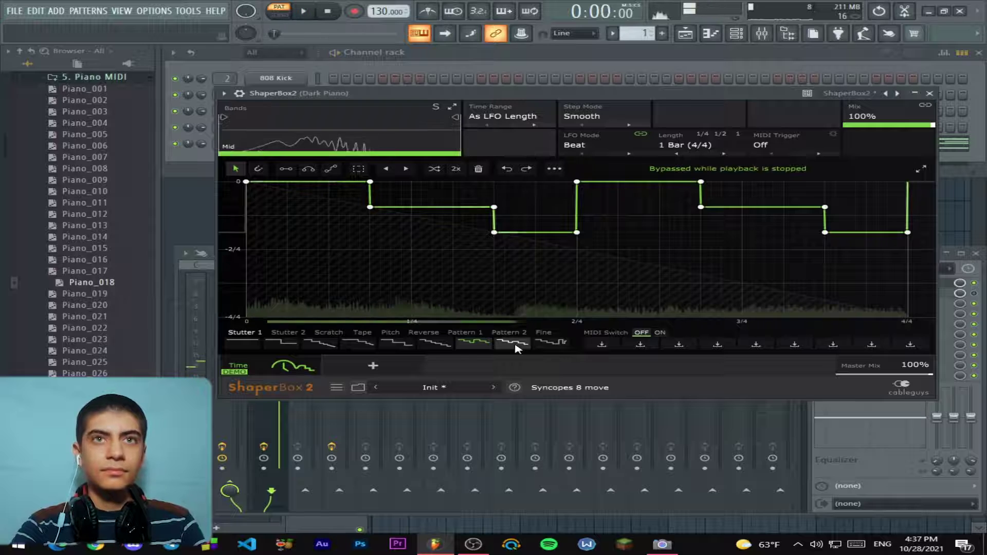
- Apply the Syncopes 8 move wave of the Stutter 1 set and audition it with the piano pattern
left_click(514, 344)
key("space")
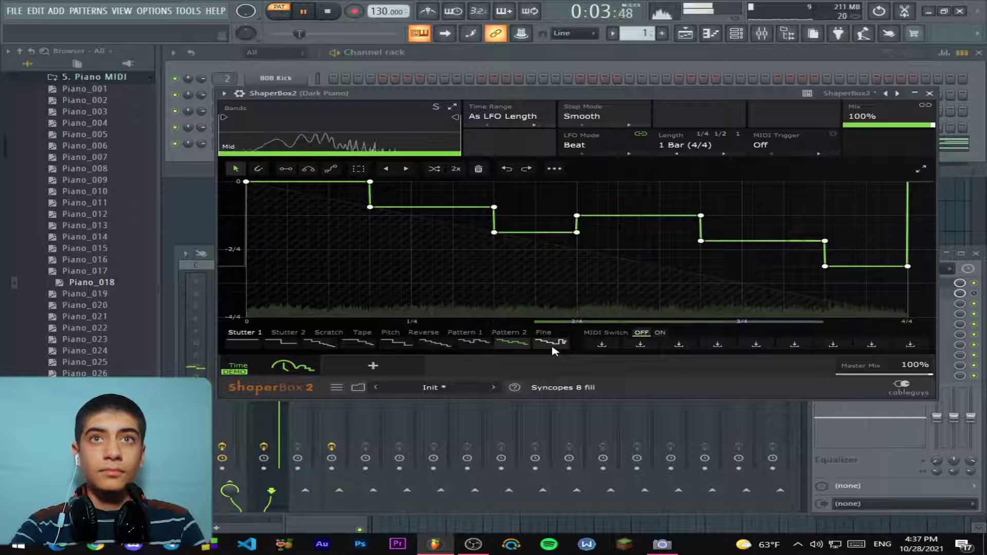
key("space")
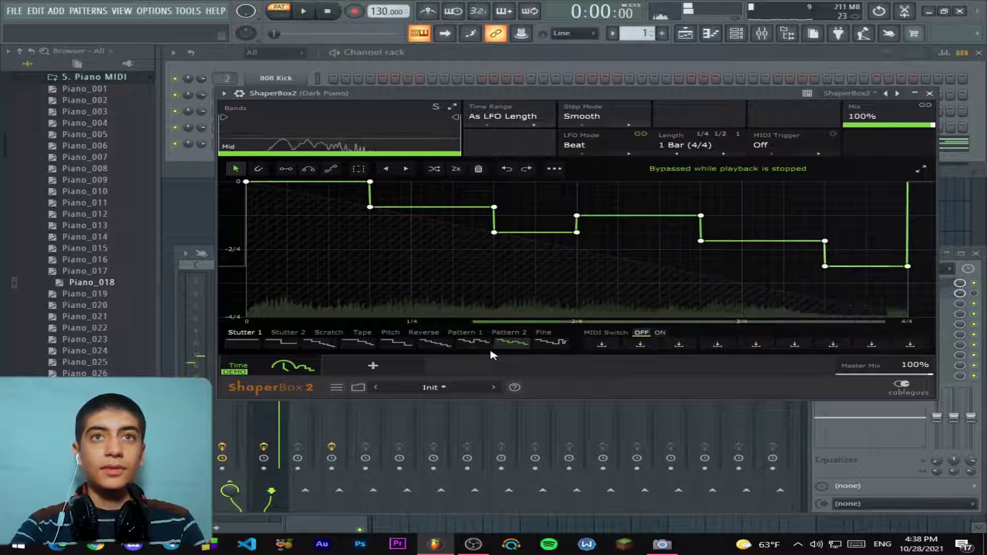
- Apply the Syncopes 8 fill wave of the Stutter 1 set and audition it with the piano pattern
left_click(551, 342)
key("space")
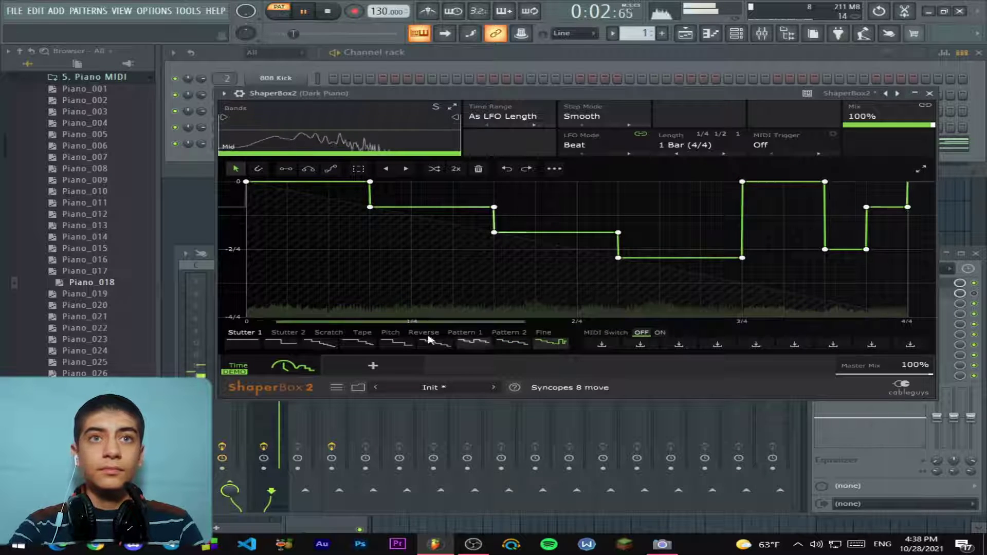
key("space")
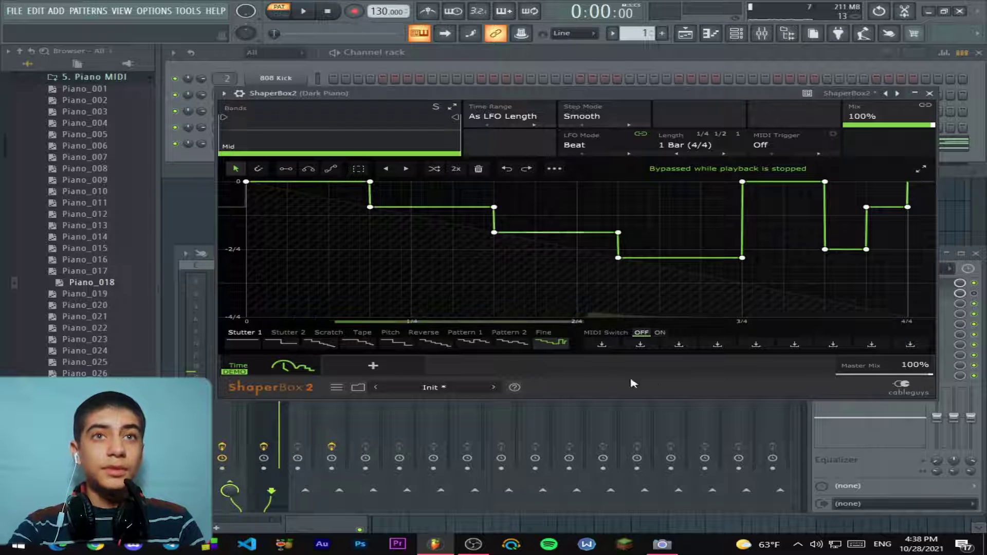
- Apply the third Stutter 1 wave, set the LFO length to 1/16, and audition the result with the piano pattern
left_click(285, 342)
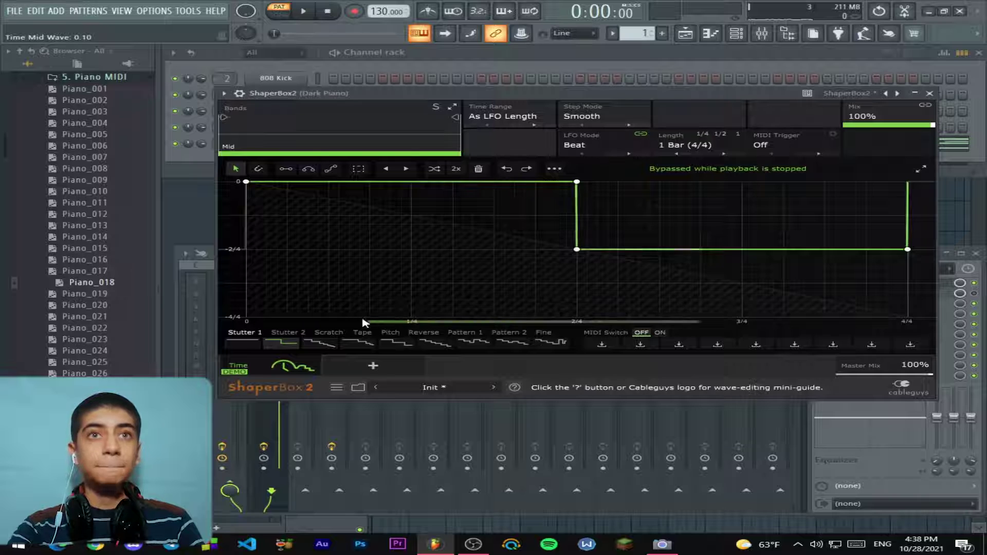
left_click(319, 342)
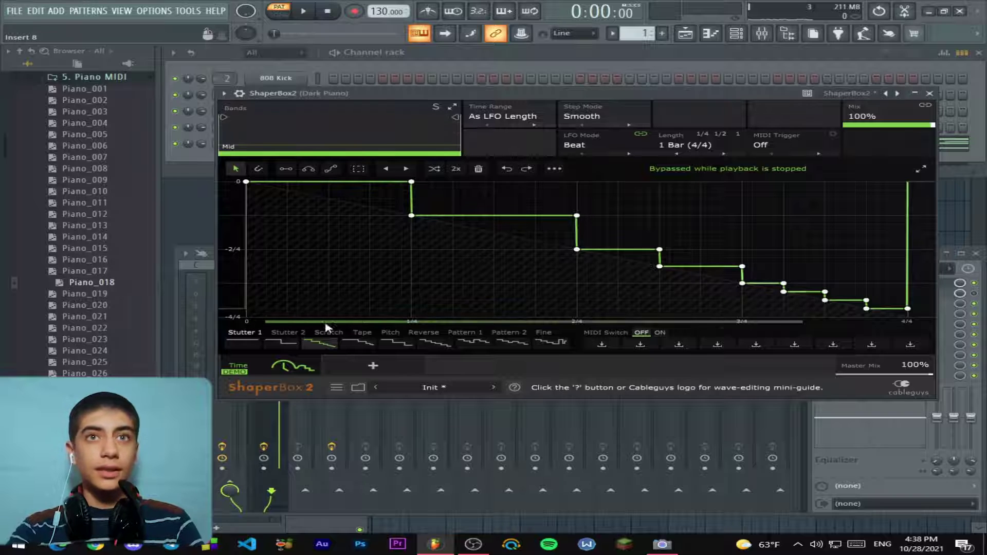
left_click(694, 145)
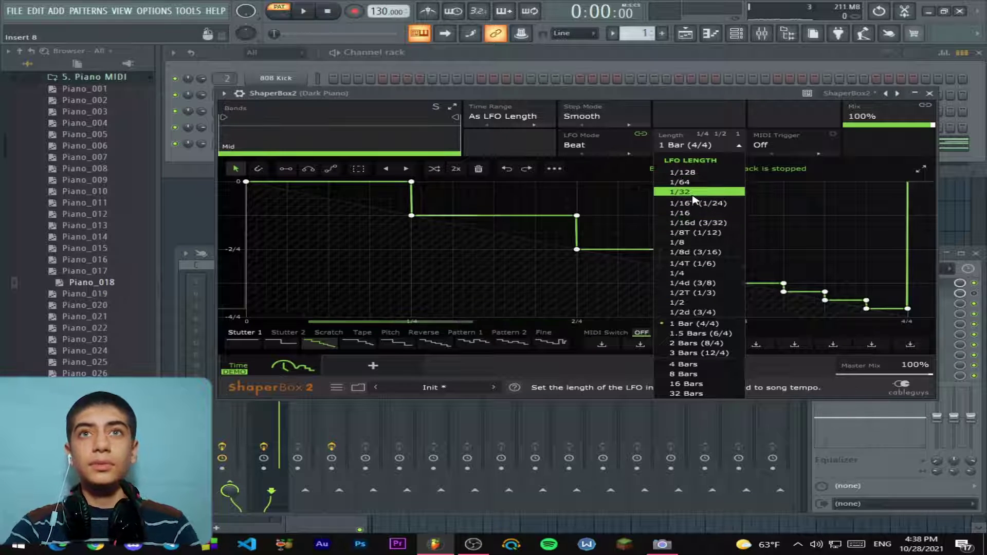
left_click(693, 214)
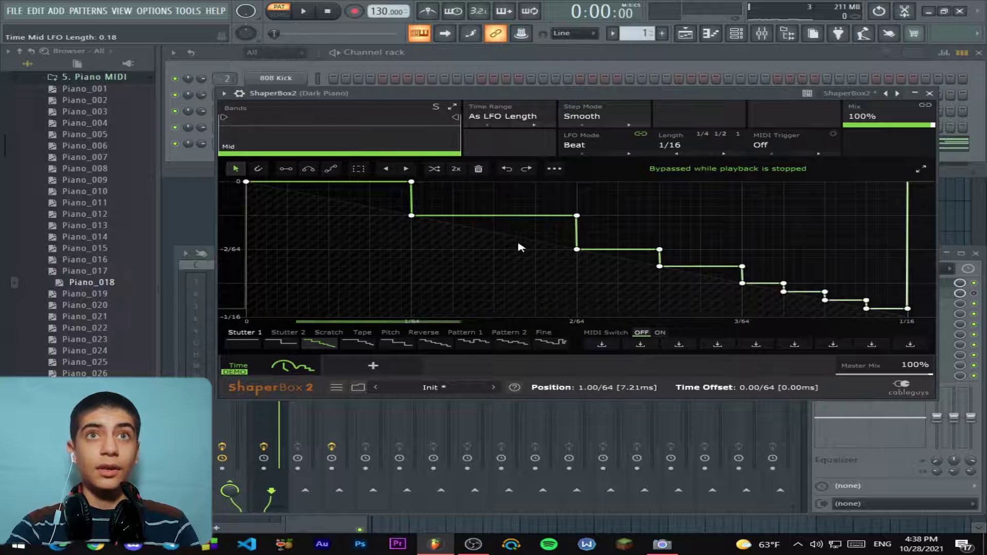
key("space")
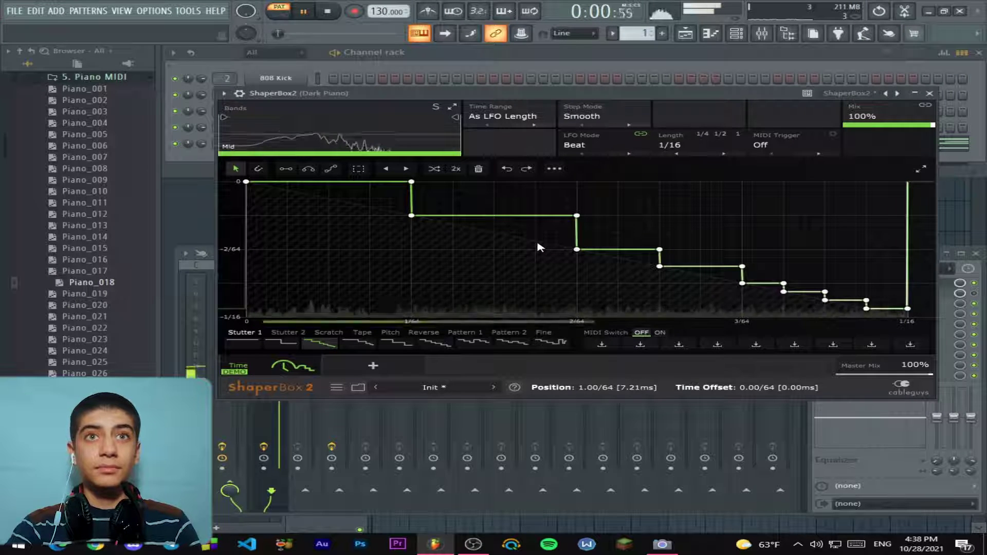
key("space")
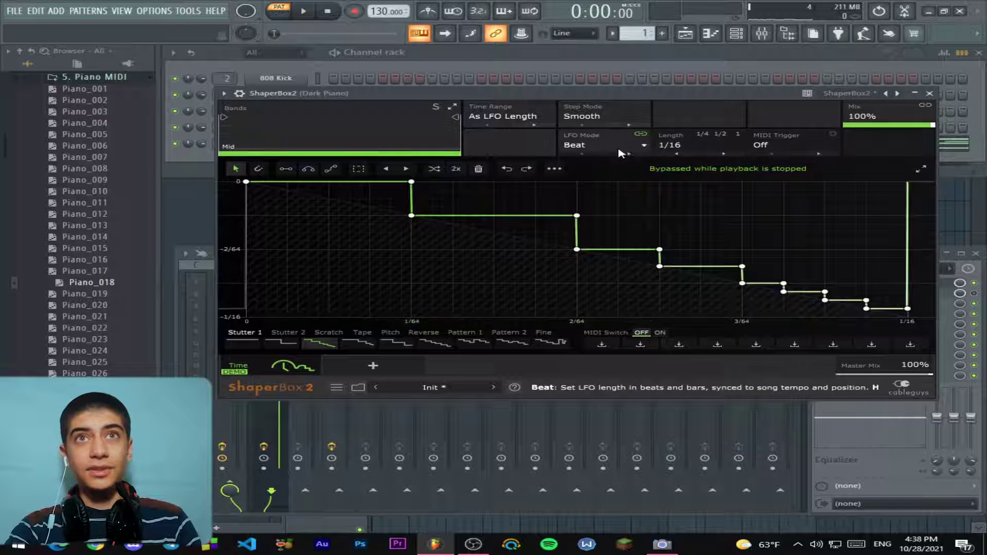
- Set the Time shaper's LFO length to 1/4 and start playing the piano pattern with the third wave
scroll(669, 145, "up", 1)
left_click(669, 145)
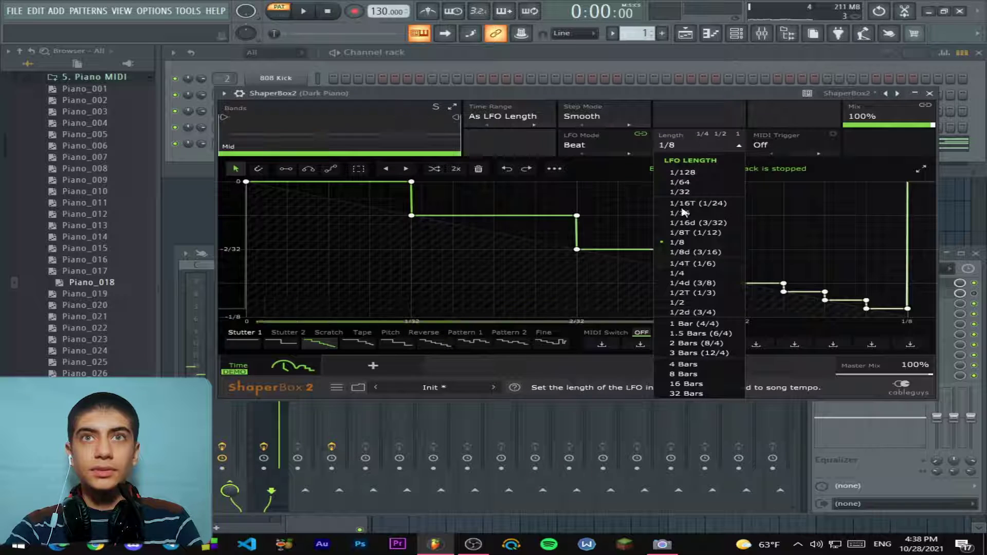
left_click(700, 275)
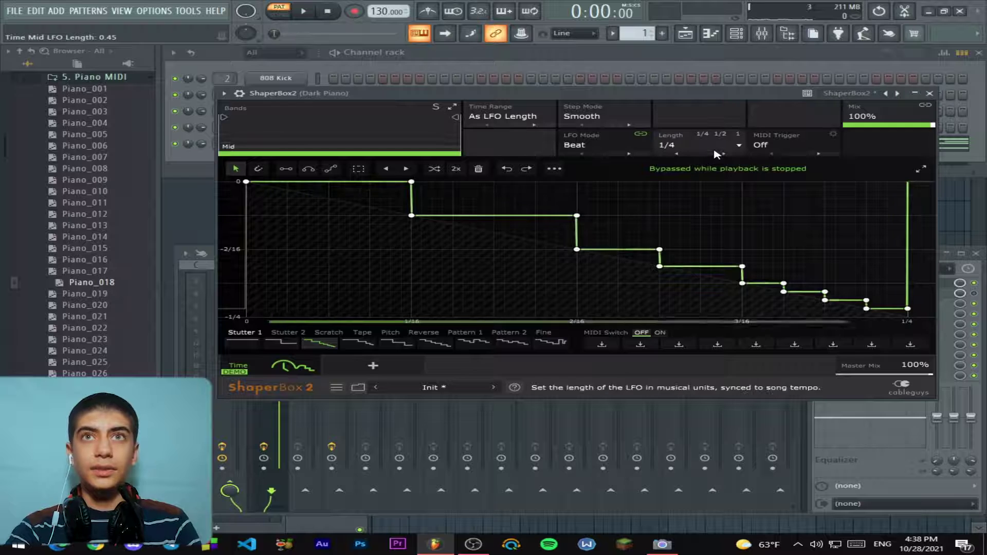
key("space")
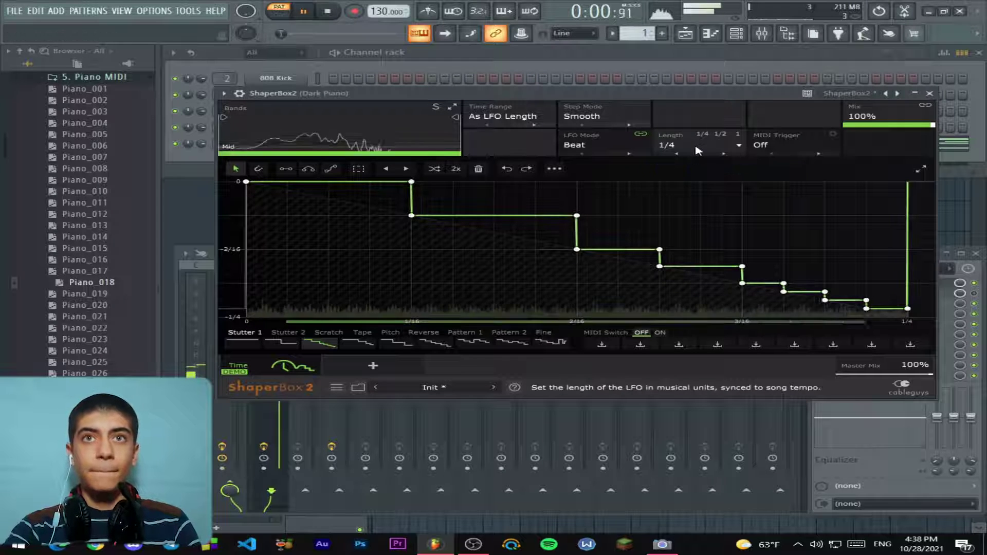
- Switch to the Repeat 2 wave during playback, set the LFO length to 1/8, and listen before stopping the pattern
left_click(297, 343)
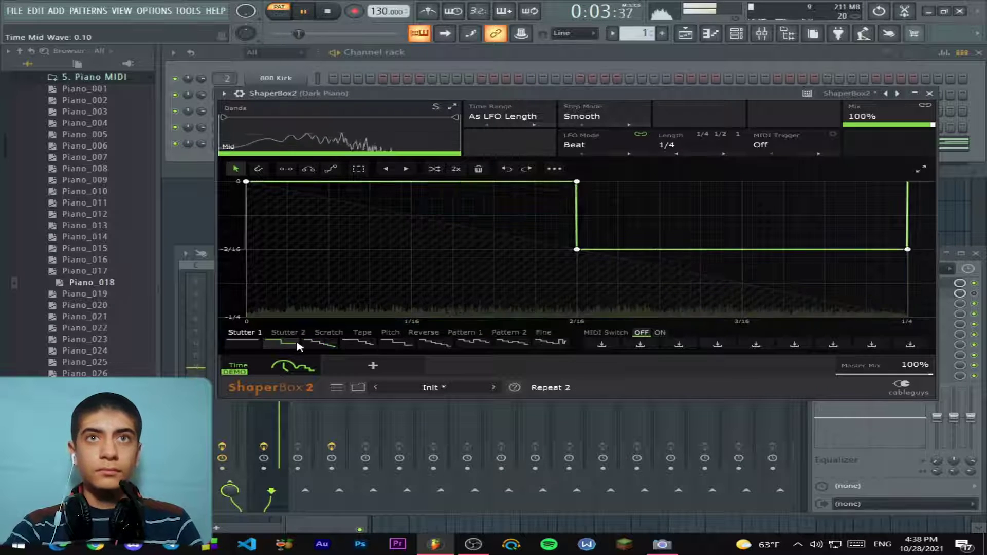
left_click(705, 145)
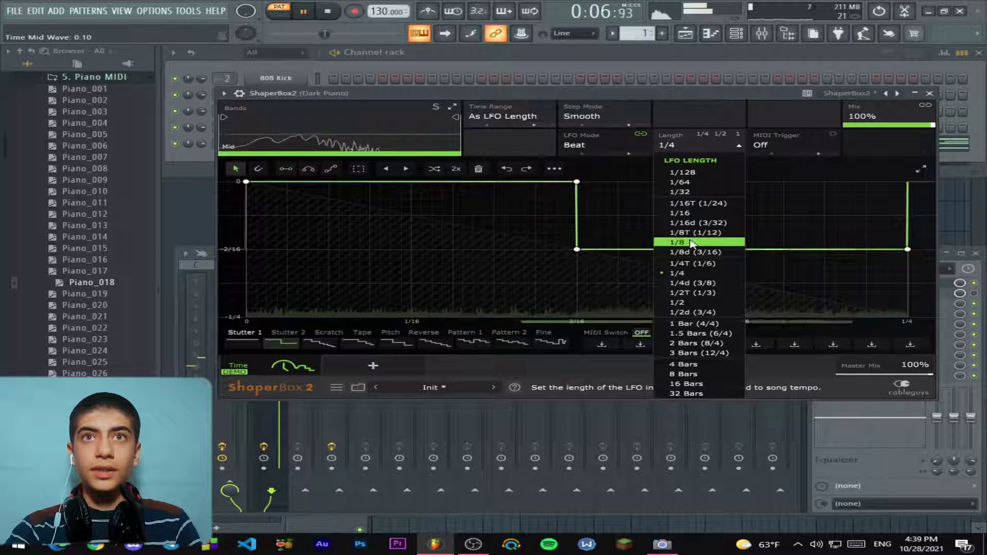
left_click(691, 243)
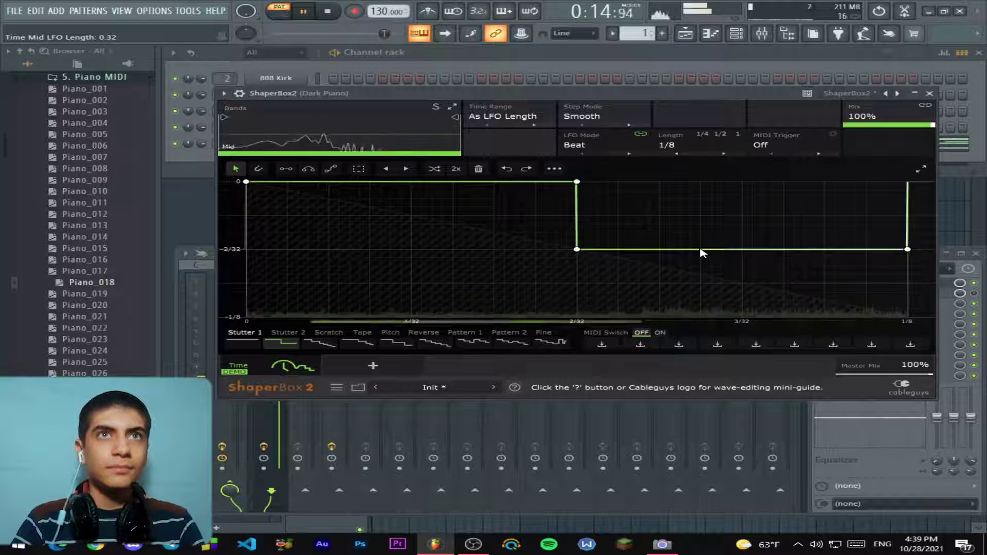
key("space")
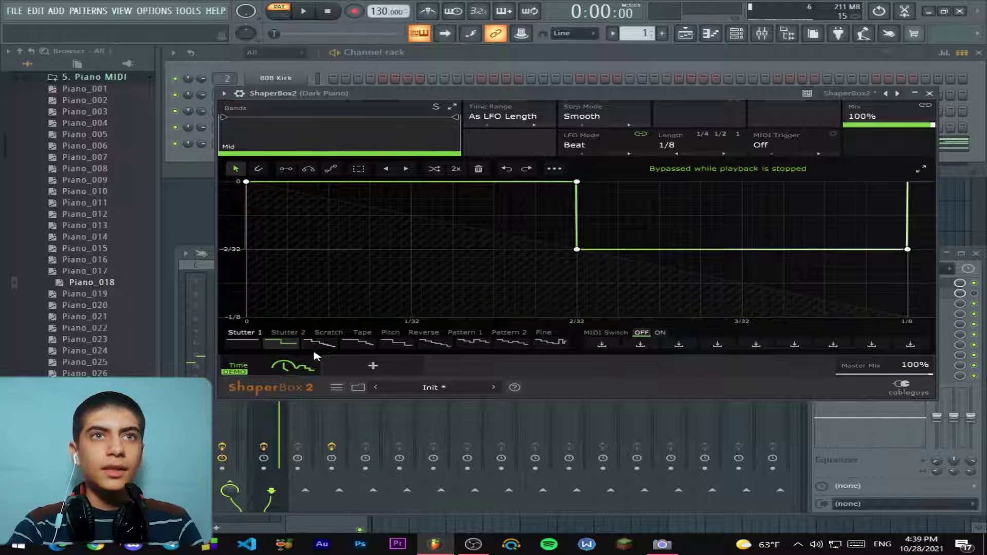
- Apply the sixth Stutter 1 wave at the 1/8 LFO length and audition it with the piano pattern
left_click(432, 348)
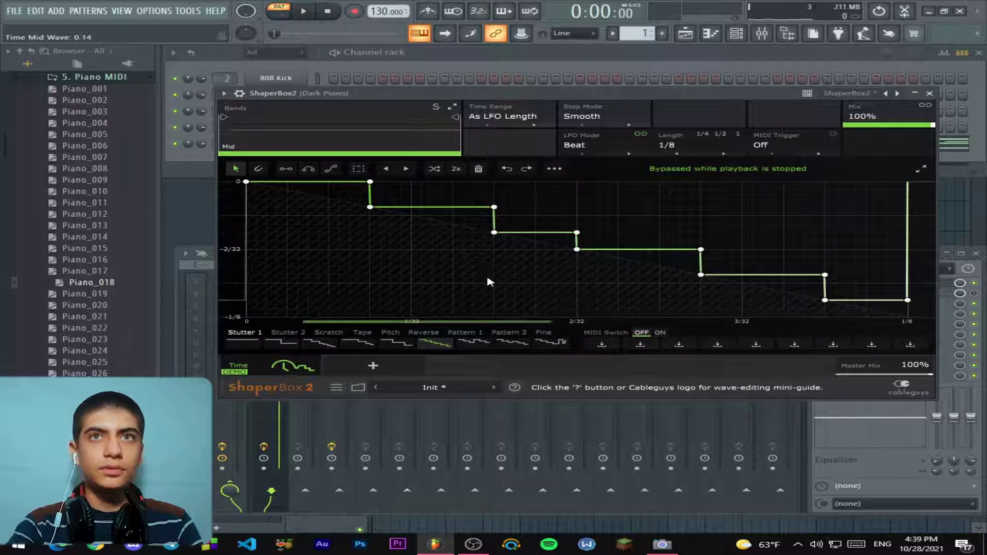
key("space")
key("space")
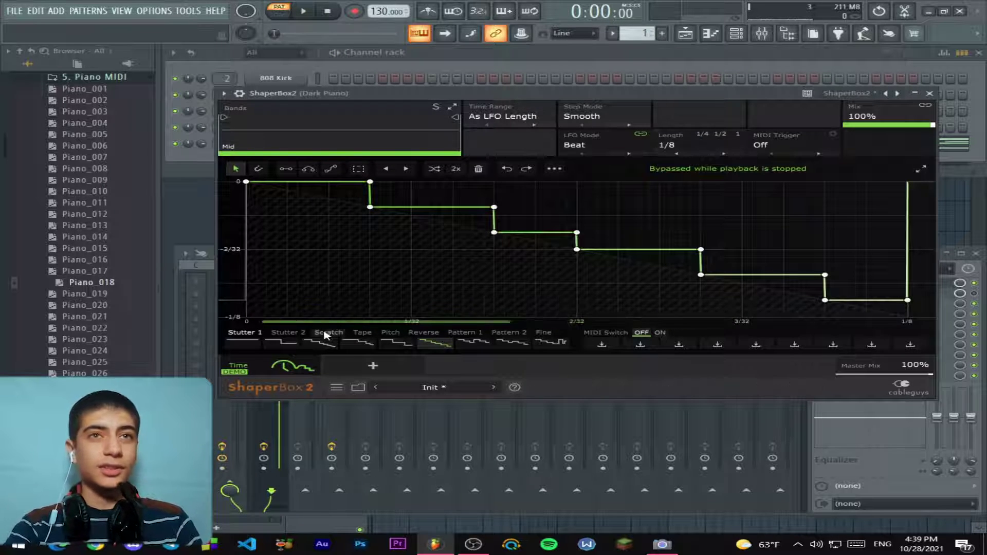
- Reapply the Repeat 2 wave at the 1/8 LFO length and play the piano pattern briefly
left_click(290, 348)
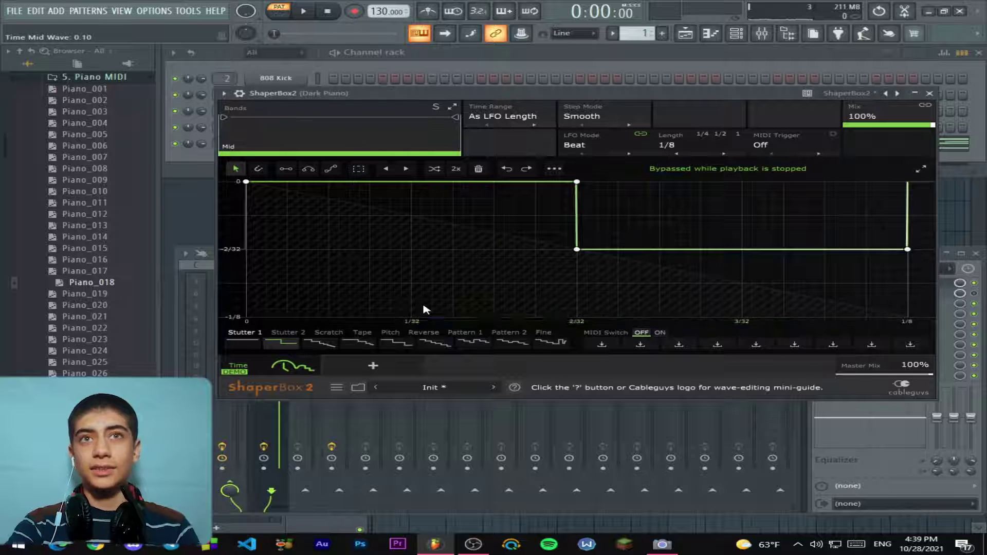
key("space")
key("space")
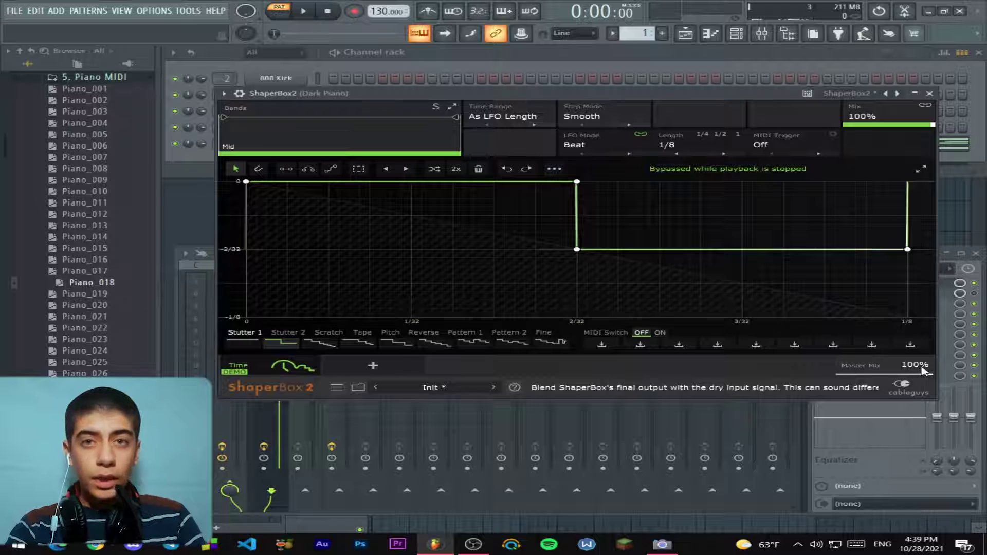
- Try the Master Mix at 0% and 50%, audition the blend with the piano, and leave it and the Time shaper's Mix at 100%
left_click_drag(924, 371, 906, 370)
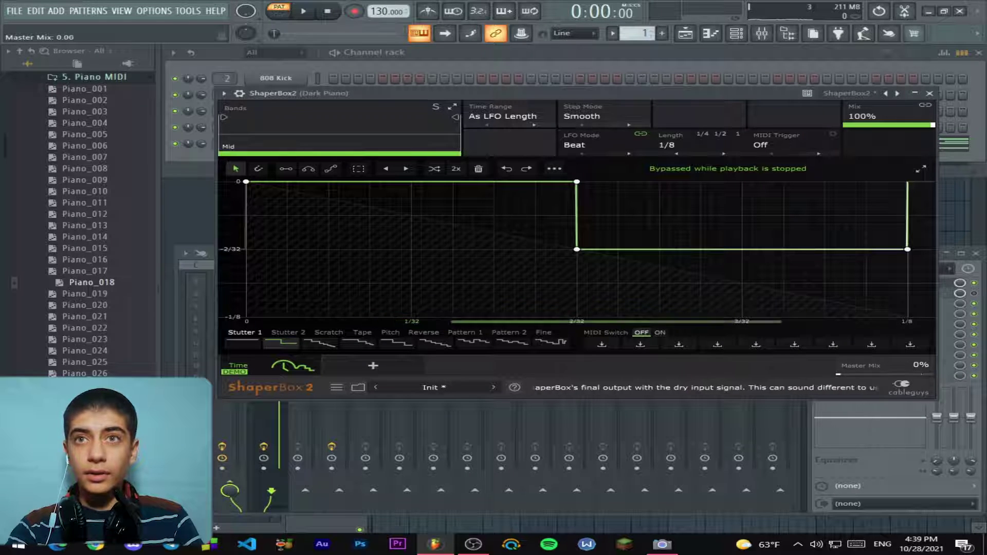
left_click_drag(838, 375, 931, 375)
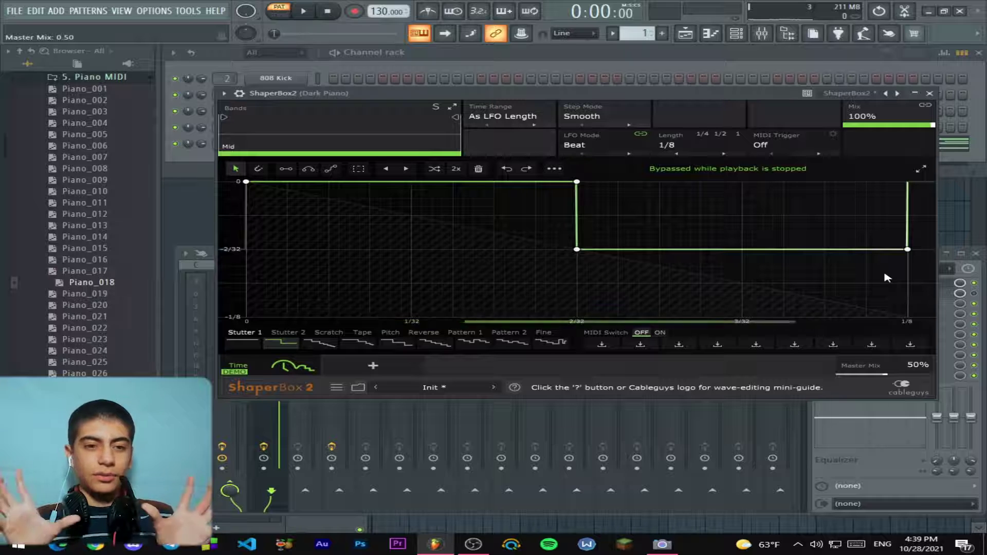
key("space")
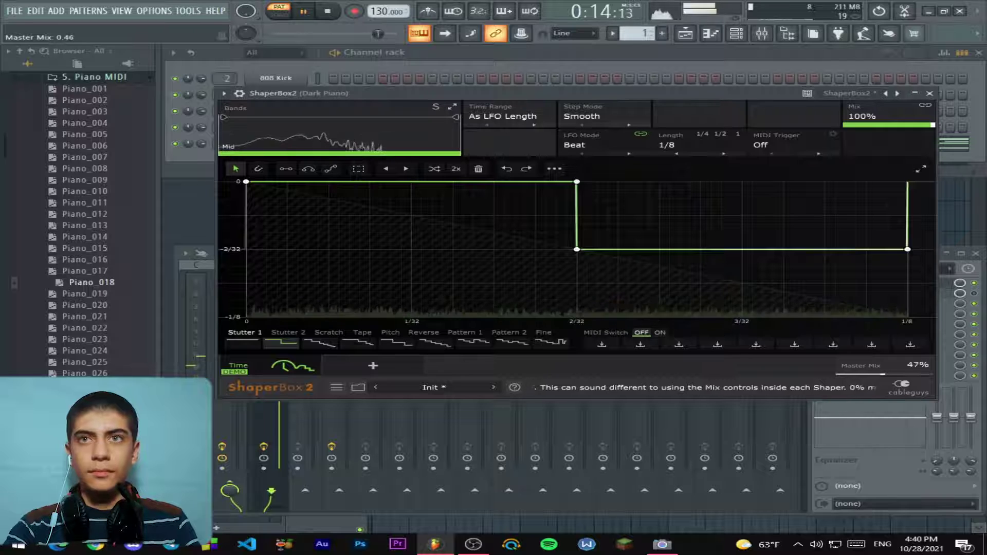
key("space")
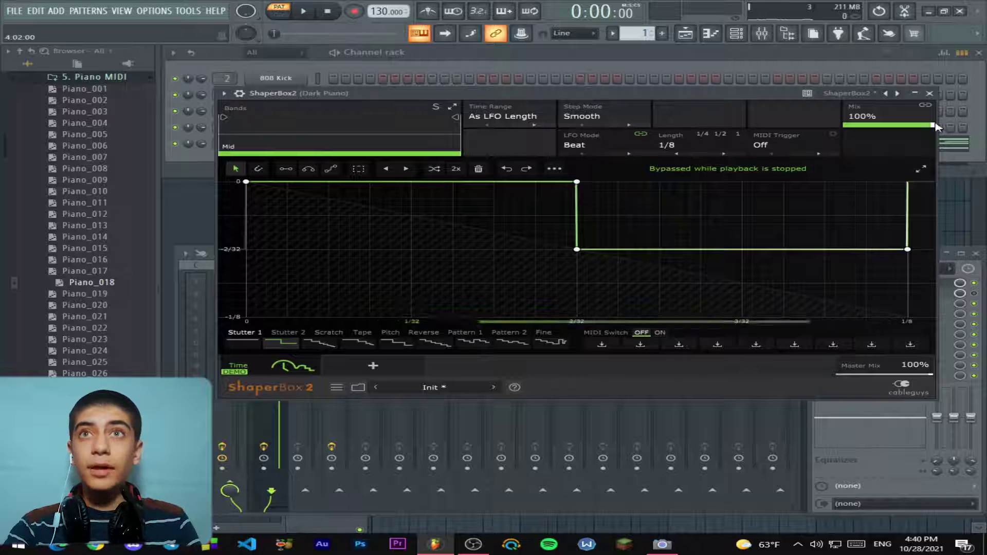
mouse_move(936, 126)
left_mouse_down()
mouse_move(852, 126)
mouse_move(933, 125)
left_mouse_up()
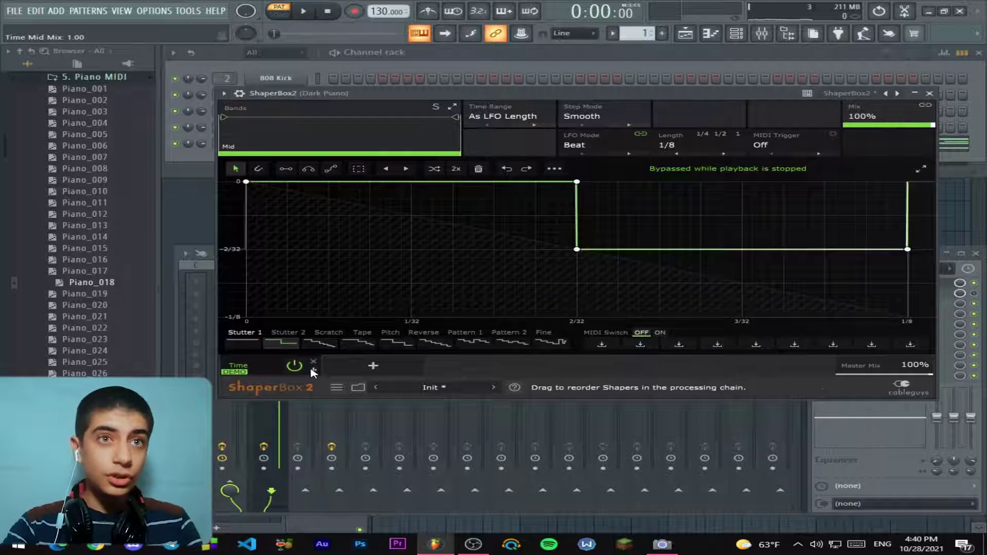
- Add the Pan shaper alongside Time and return to the Time shaper's wave editor
left_click(374, 366)
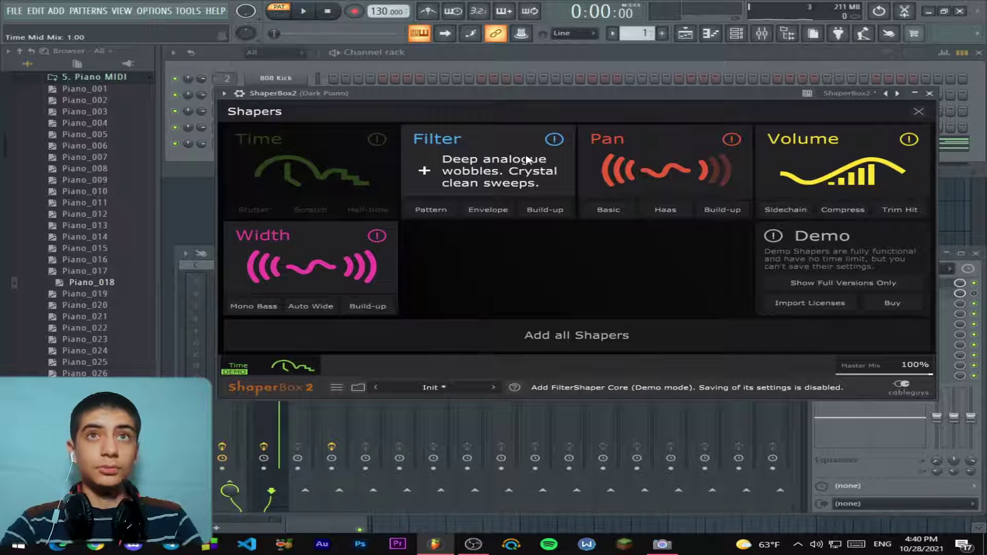
left_click(667, 195)
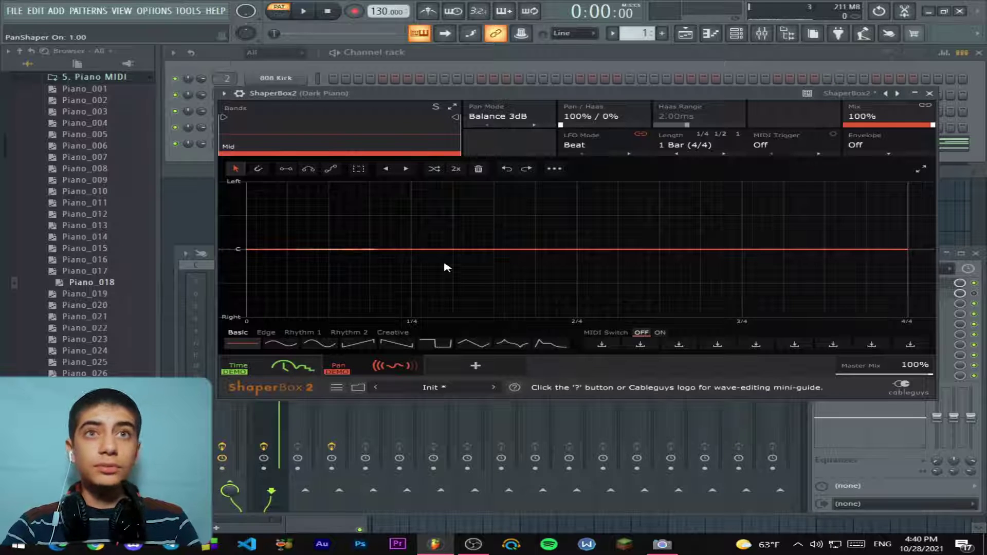
left_click(292, 366)
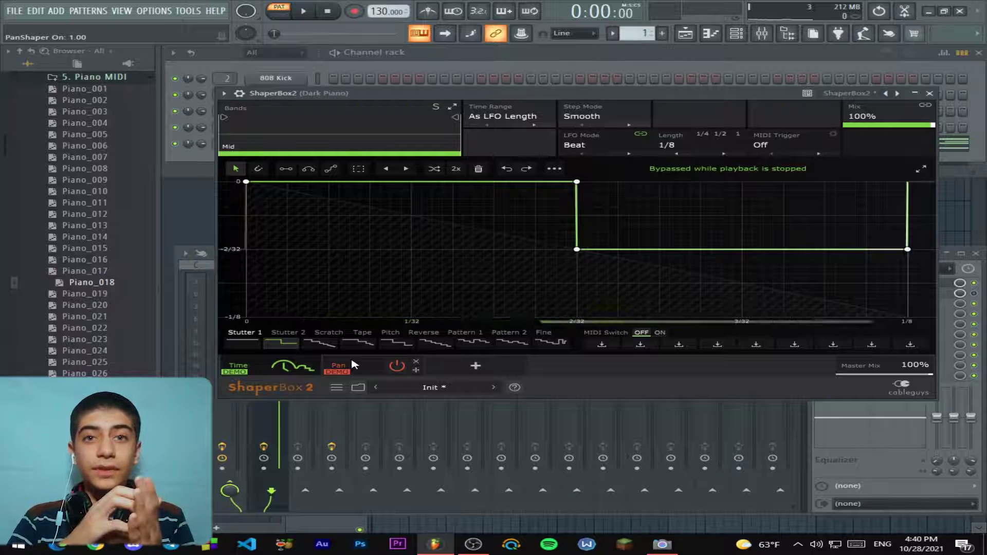
- Bring the mixer in front of ShaperBox2 to show the Dark Piano track's effect slots
left_click(834, 467)
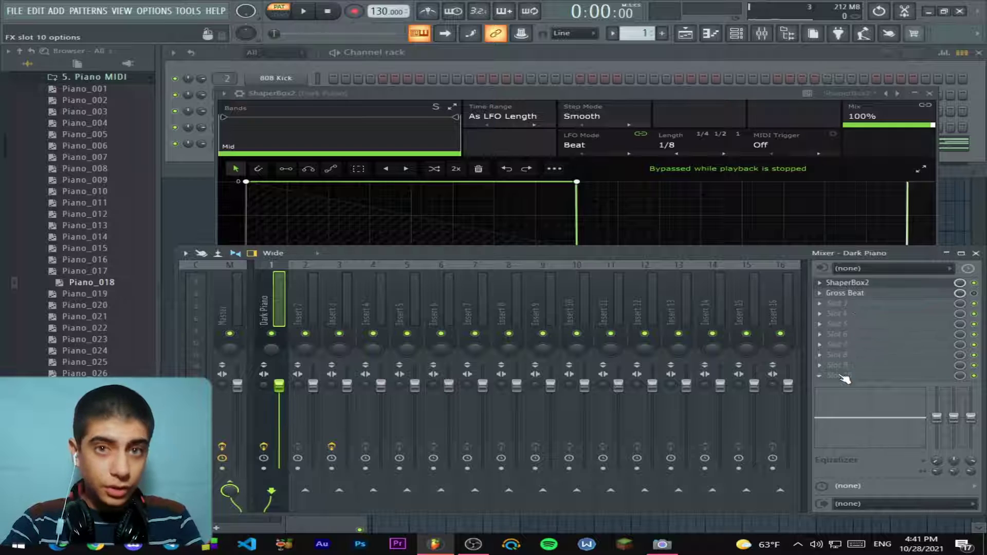
- Open ShaperBox2's Pan shaper and audition its Sine and Sine-like waves with the piano pattern
left_click(835, 283)
left_click(362, 370)
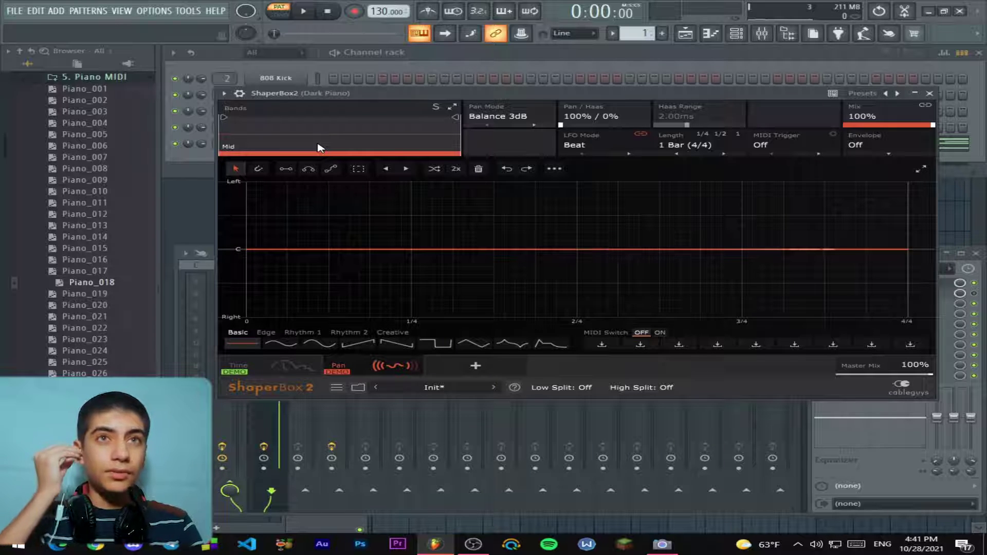
left_click(282, 344)
key("space")
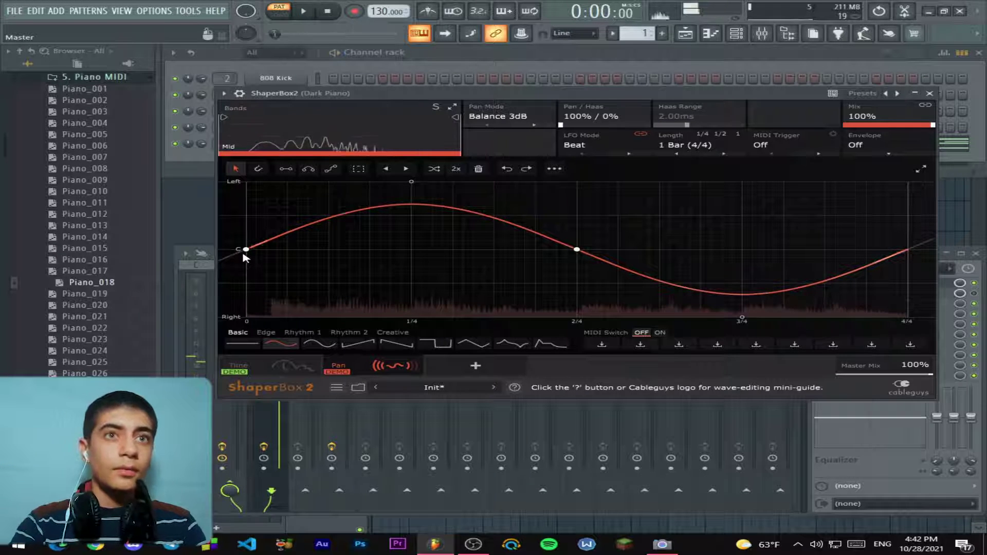
left_click(332, 345)
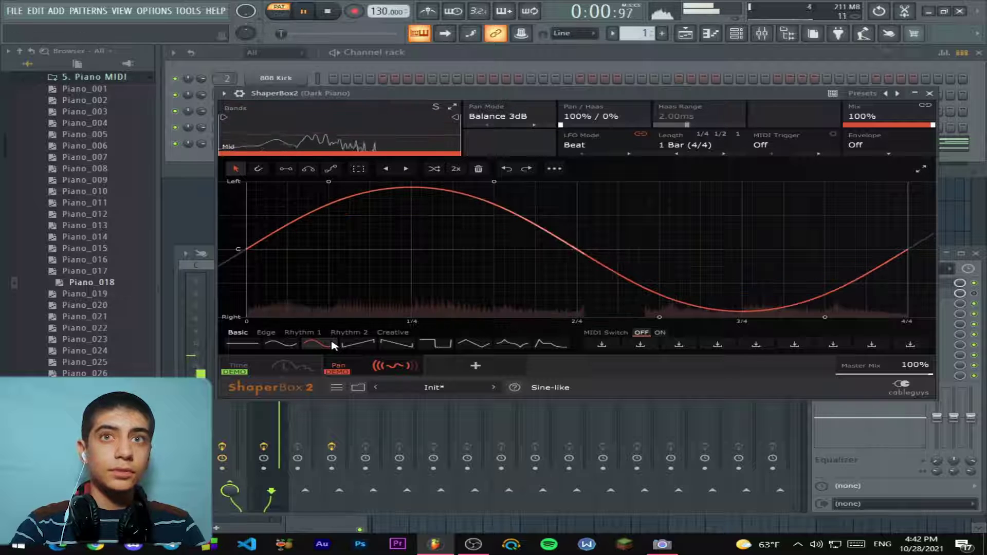
key("space")
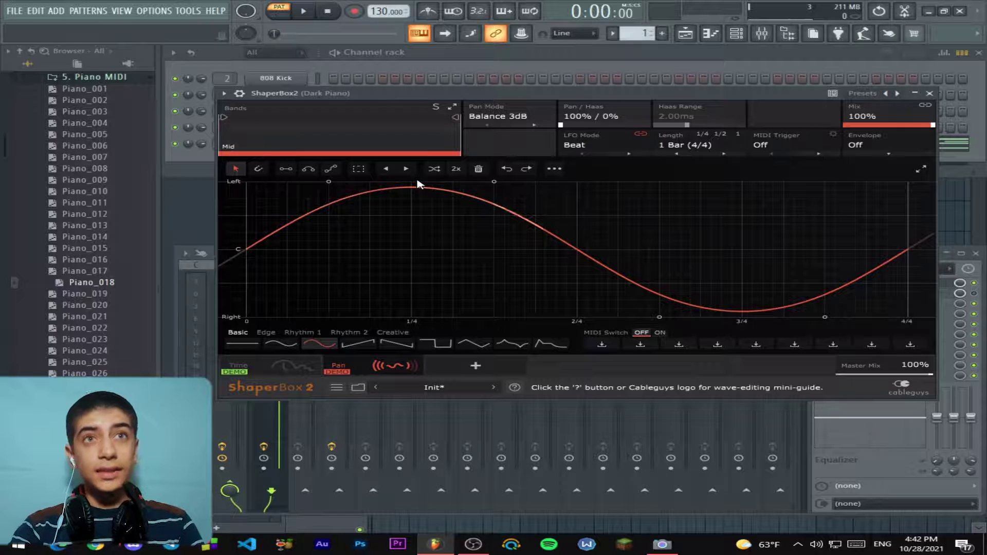
- Reapply the Pan shaper's Sine wave, nudge its peak handle, and try the Triangle-like wave with the piano
left_click(281, 344)
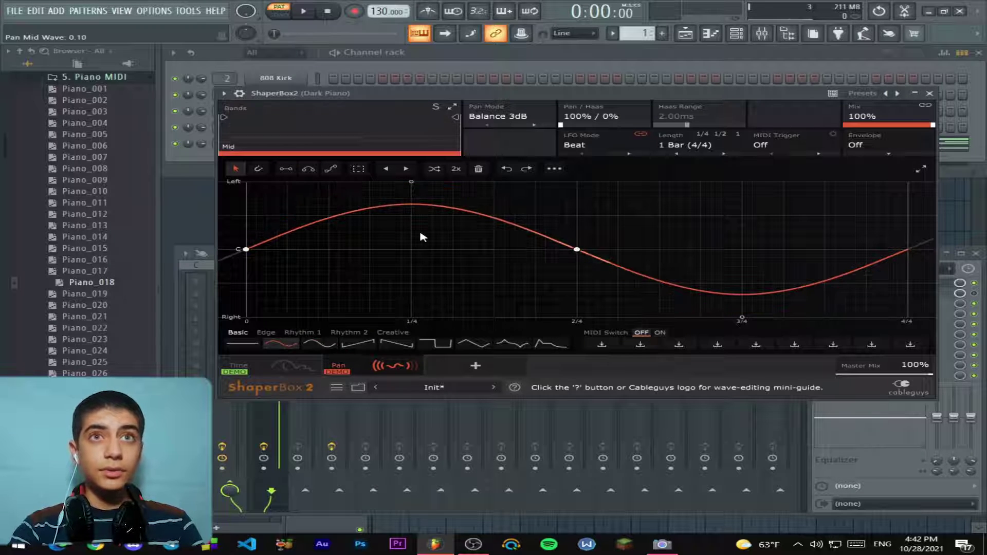
mouse_move(412, 182)
left_mouse_down()
mouse_move(411, 304)
mouse_move(412, 182)
left_mouse_up()
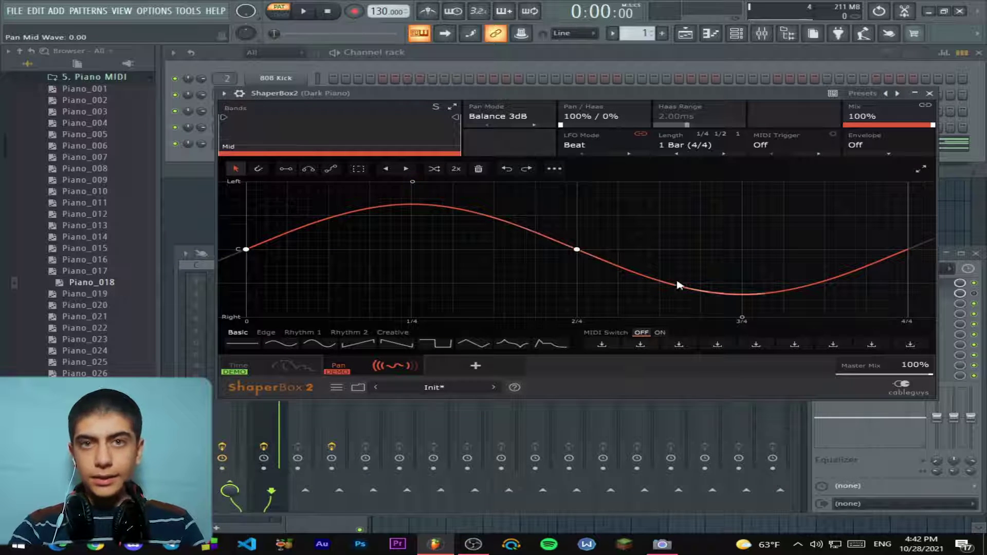
left_click(510, 346)
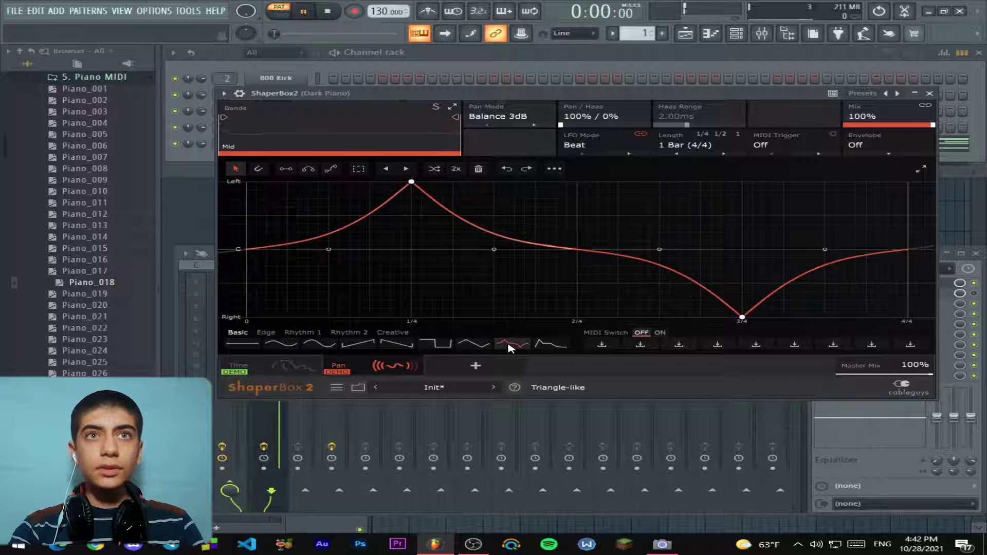
key("space")
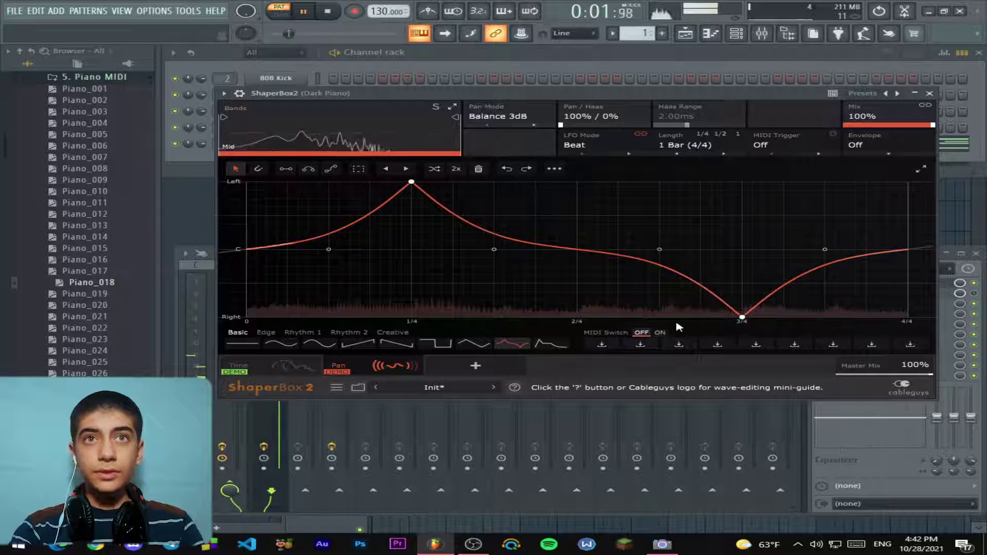
key("space")
- Apply the Sine wave to the Pan shaper at a 1/16 LFO length and play the pattern briefly
left_click(286, 348)
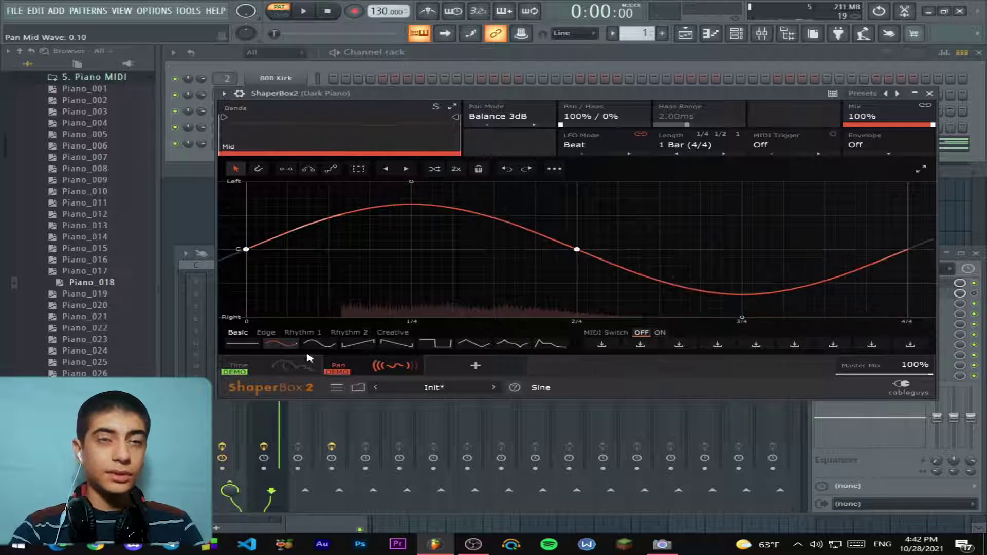
left_click(709, 148)
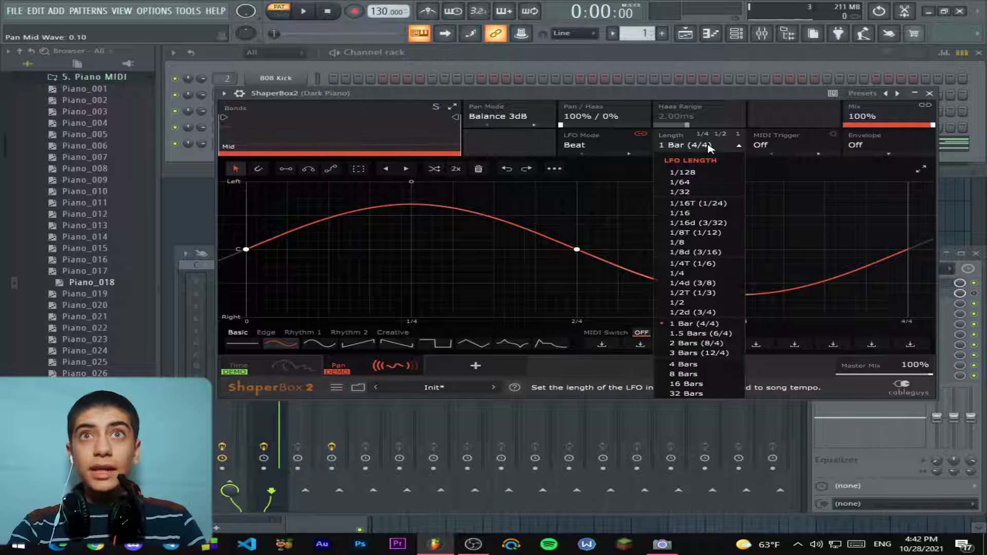
left_click(699, 213)
key("space")
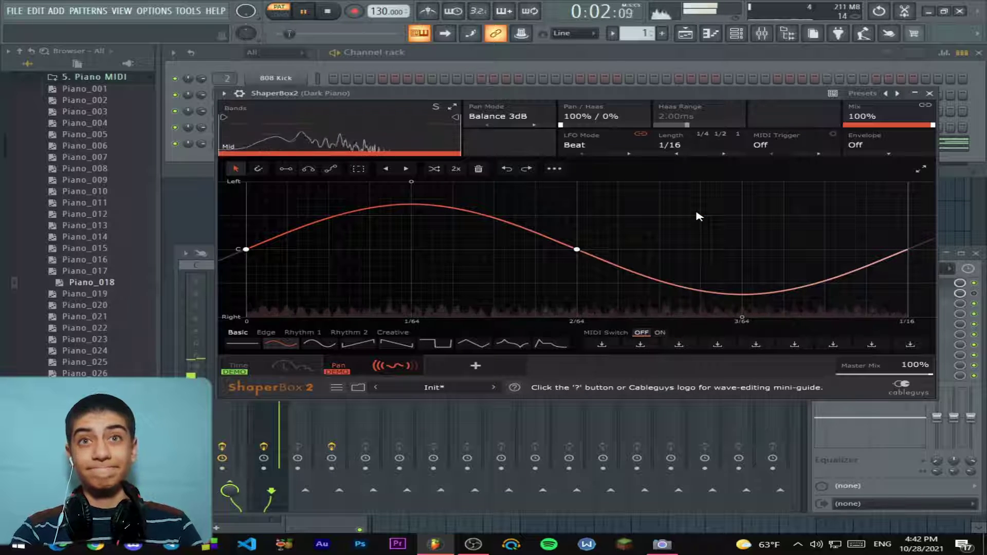
key("space")
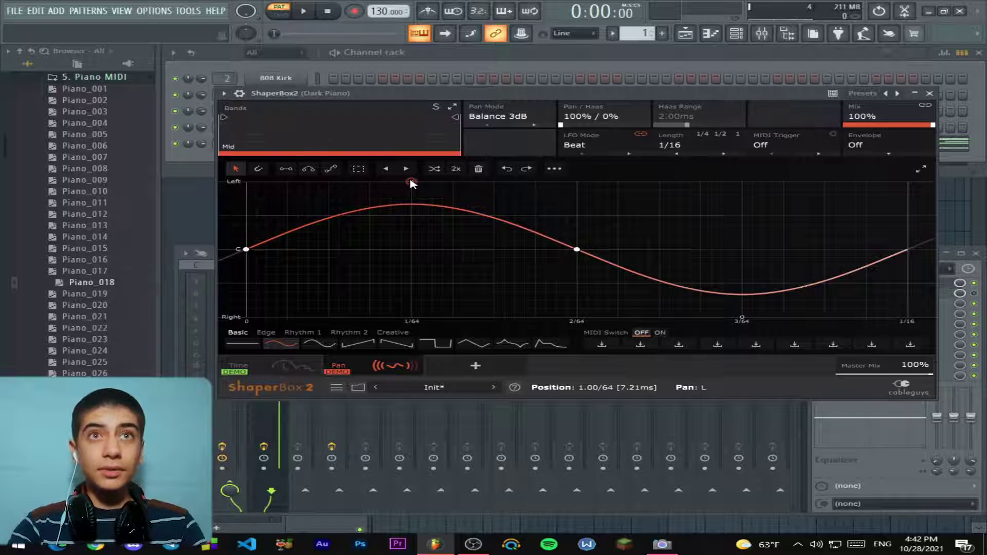
- Pull the pan wave's left peak and right trough closer to centre and audition the subtler panning
left_click_drag(411, 184, 418, 224)
key("space")
left_click_drag(740, 318, 741, 284)
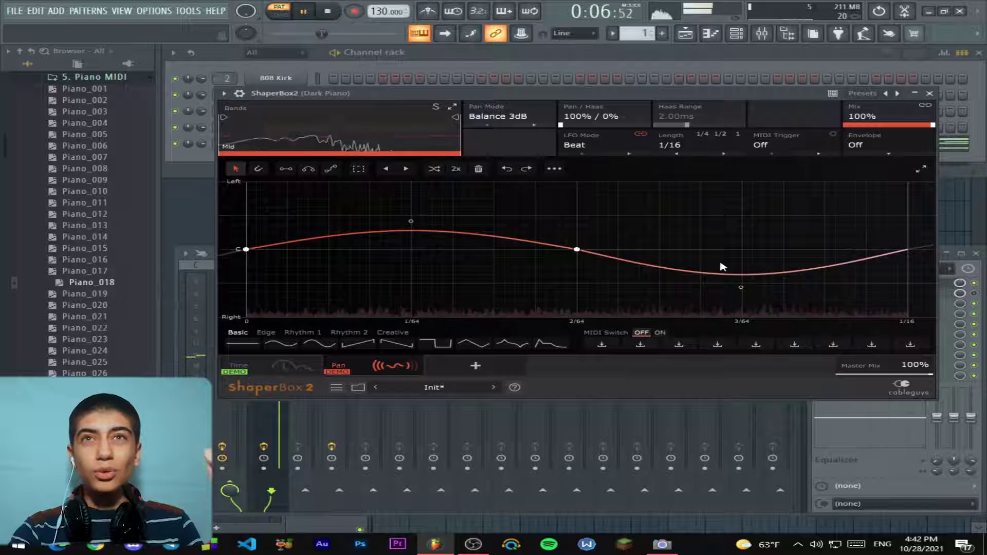
key("space")
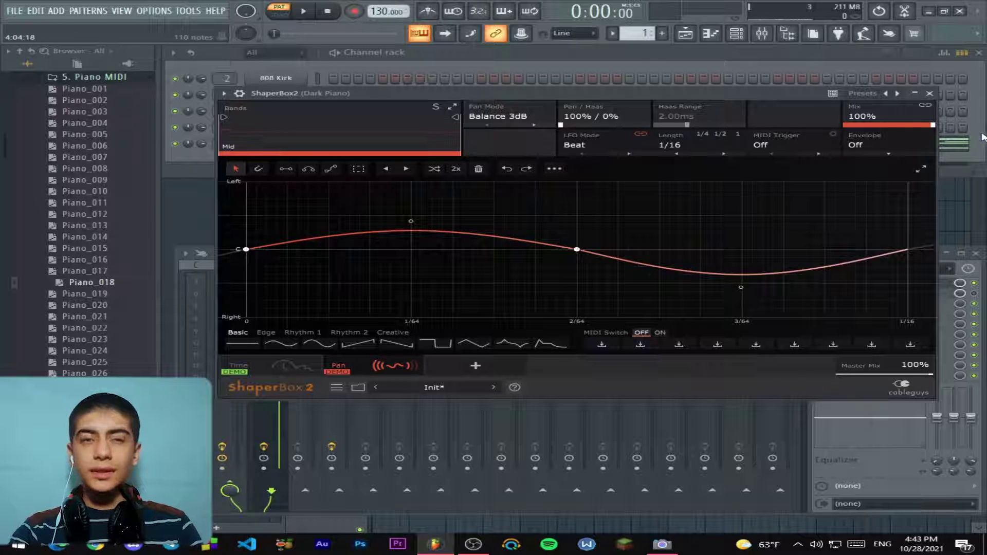
- Add the Filter shaper, apply the Sine wave to its Cutoff, and audition it with the piano pattern
left_click(477, 366)
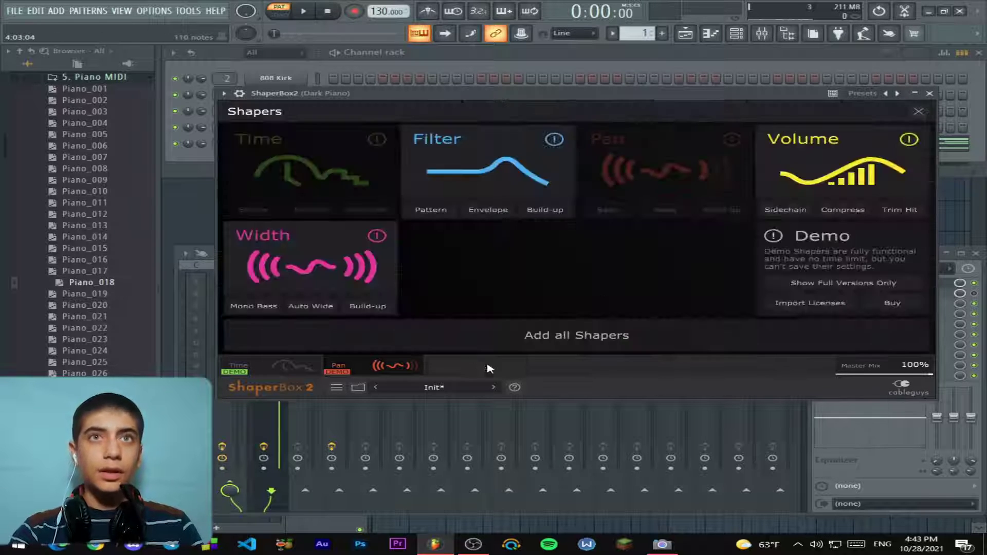
left_click(483, 146)
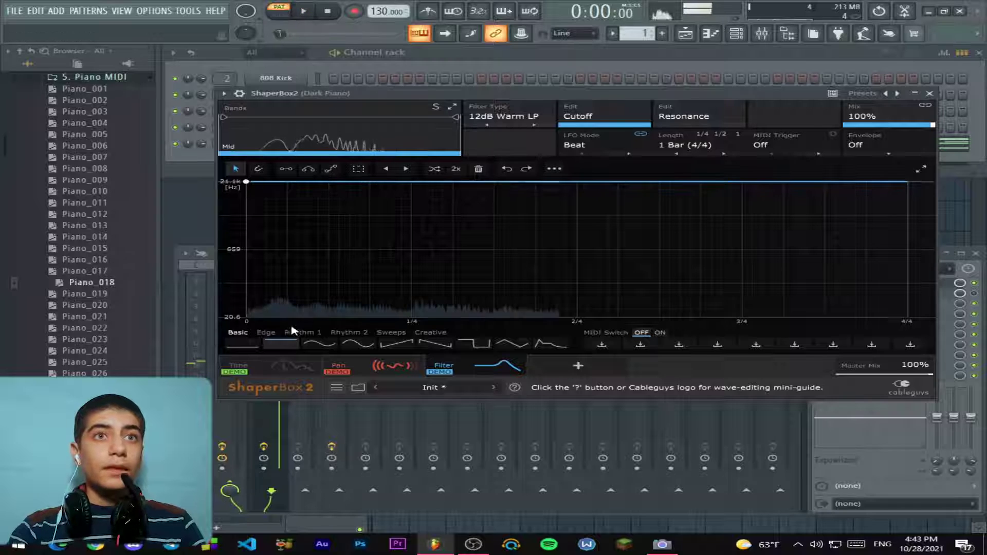
left_click(326, 347)
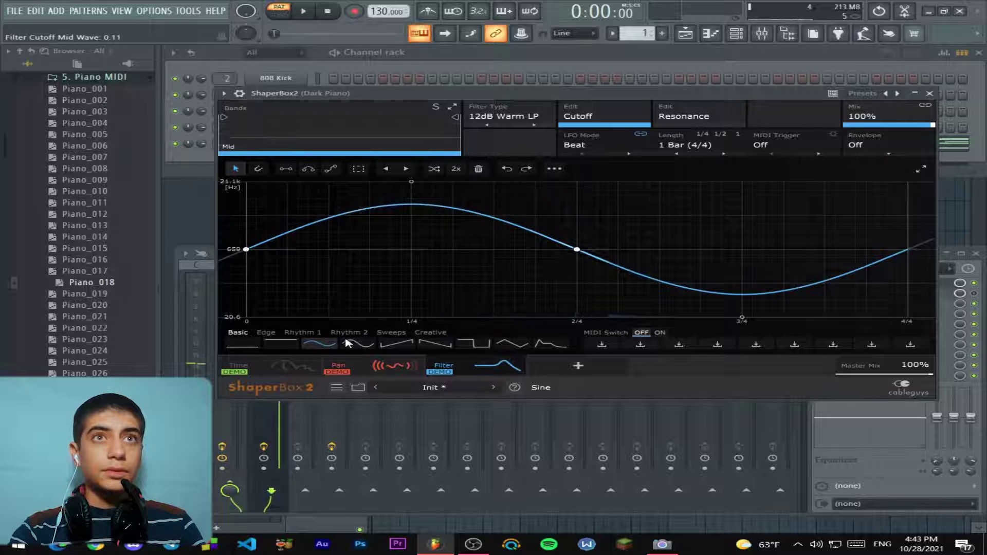
key("space")
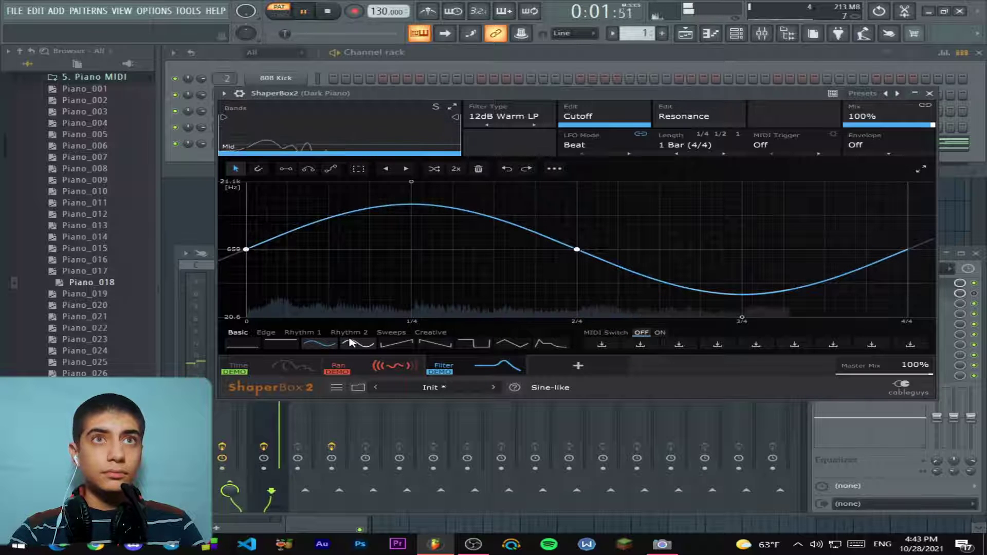
key("space")
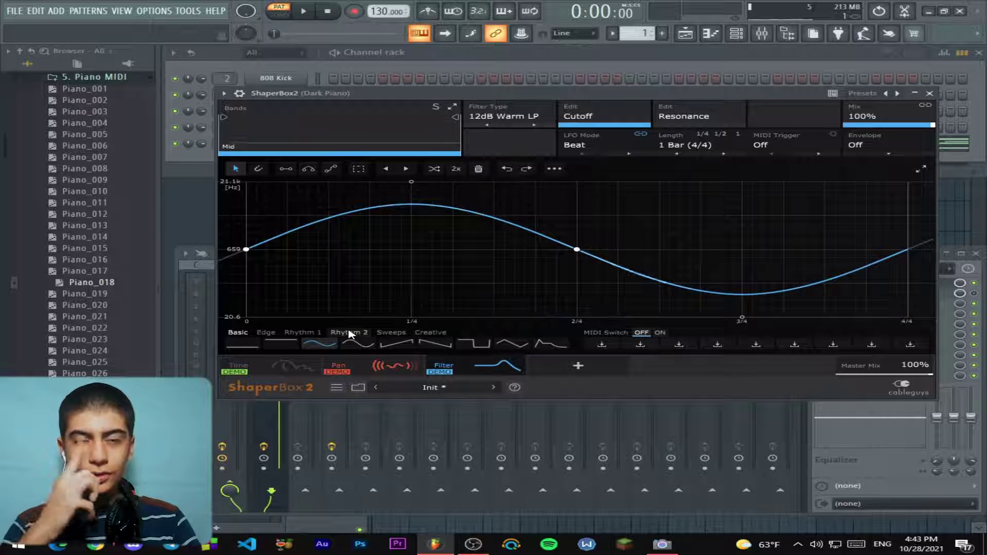
mouse_move(479, 379)
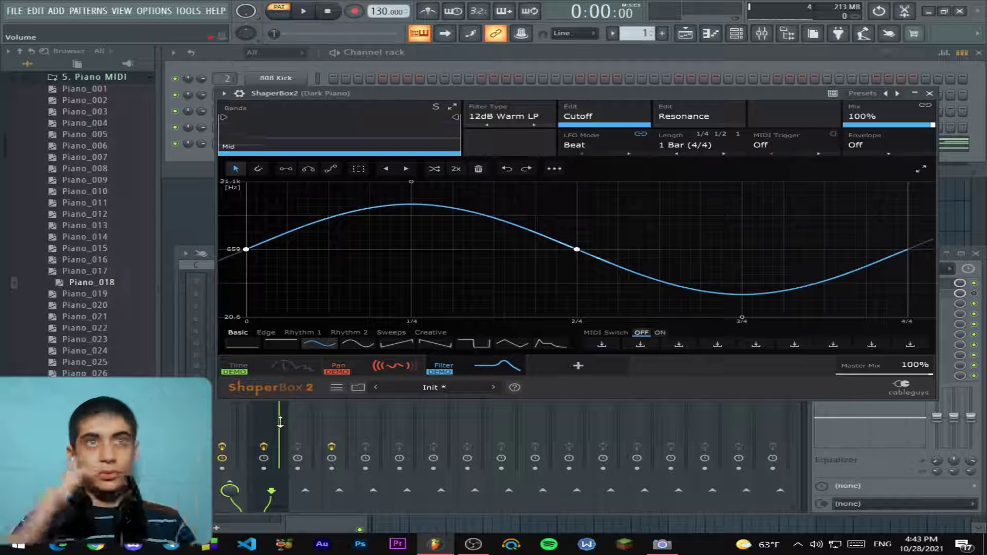
key("space")
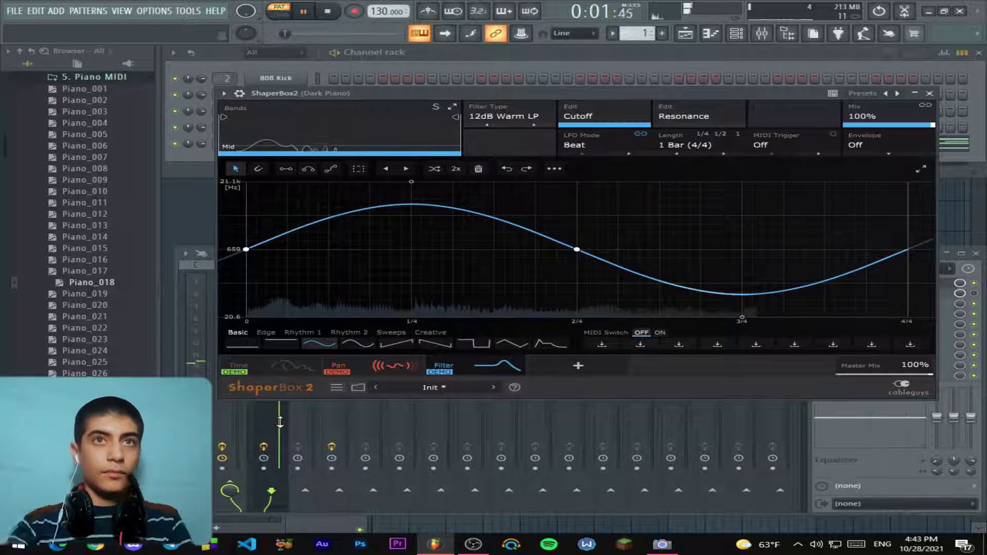
key("space")
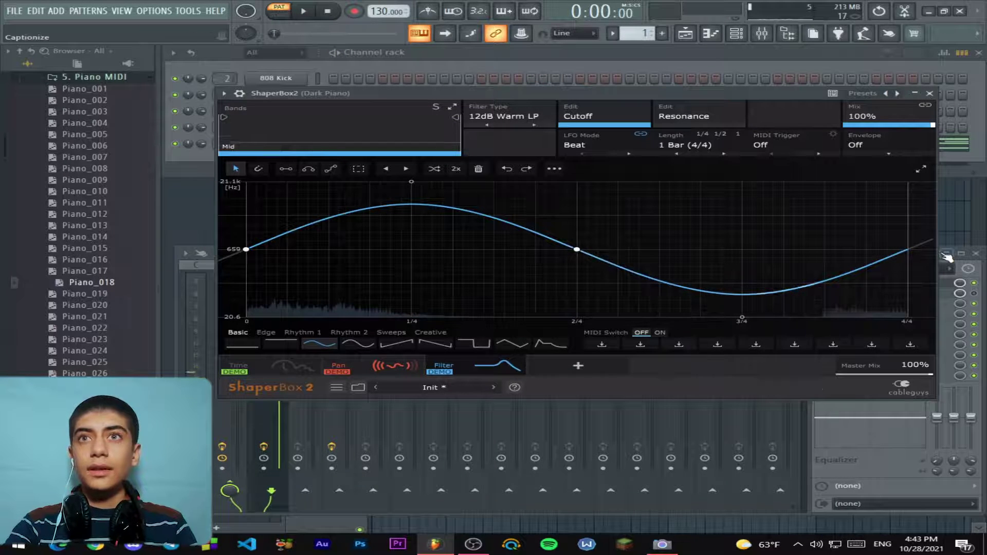
- Load Fruity Parametric EQ 2 into slot 3 of the Dark Piano mixer track, below Gross Beat
left_click(356, 434)
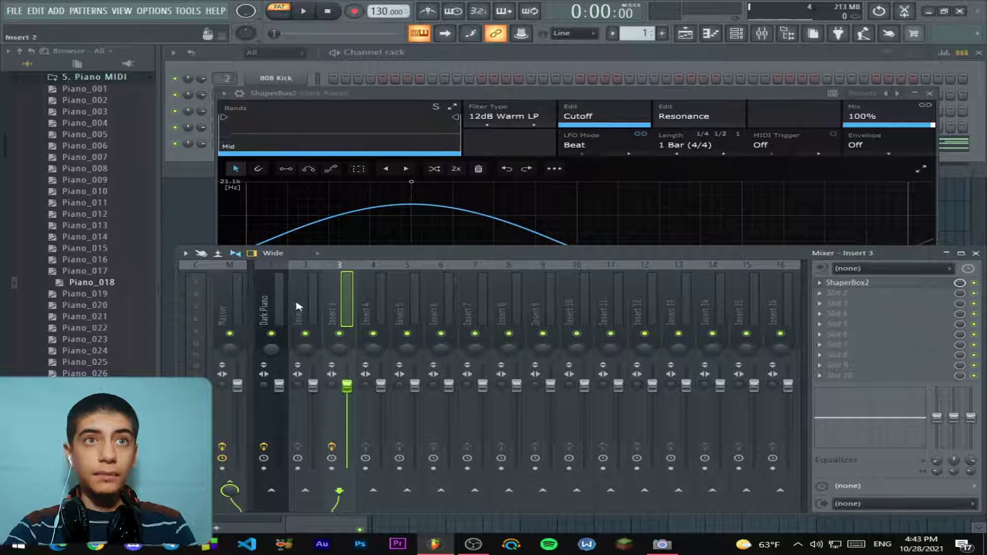
left_click(281, 307)
left_click(845, 293)
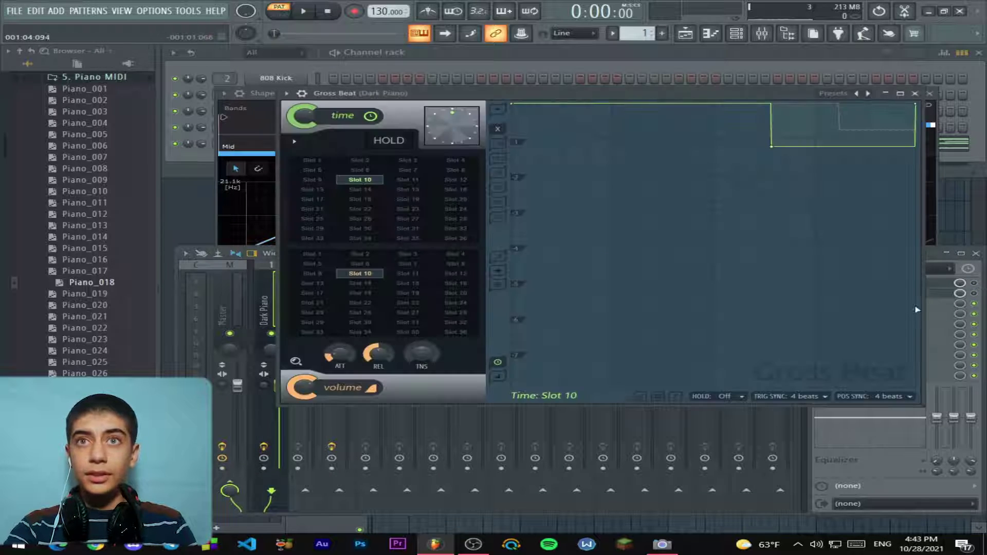
left_click(860, 304)
left_click(608, 467)
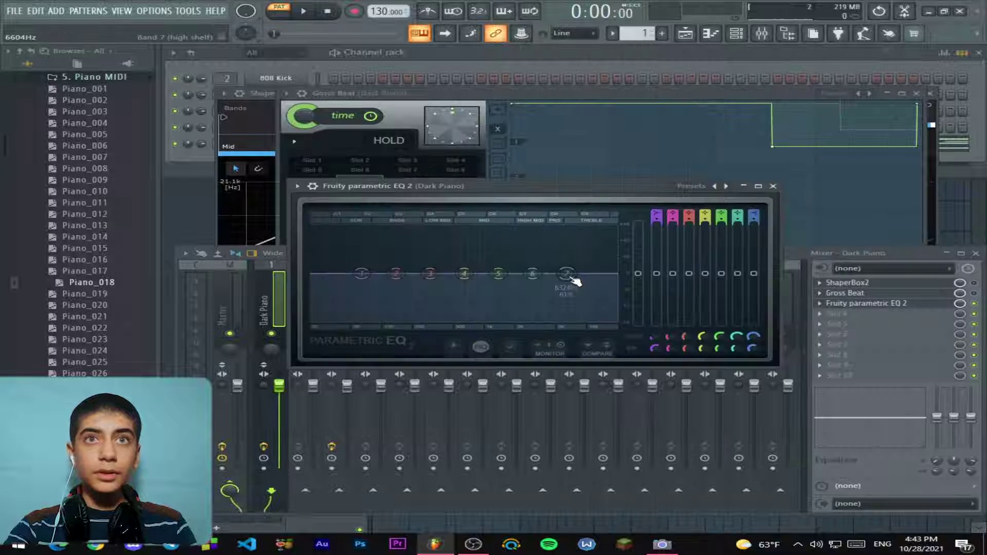
- Try the EQ's Quick Low Roll-Off preset and settle on the 30Hz + 18kHz cut preset
left_click(702, 188)
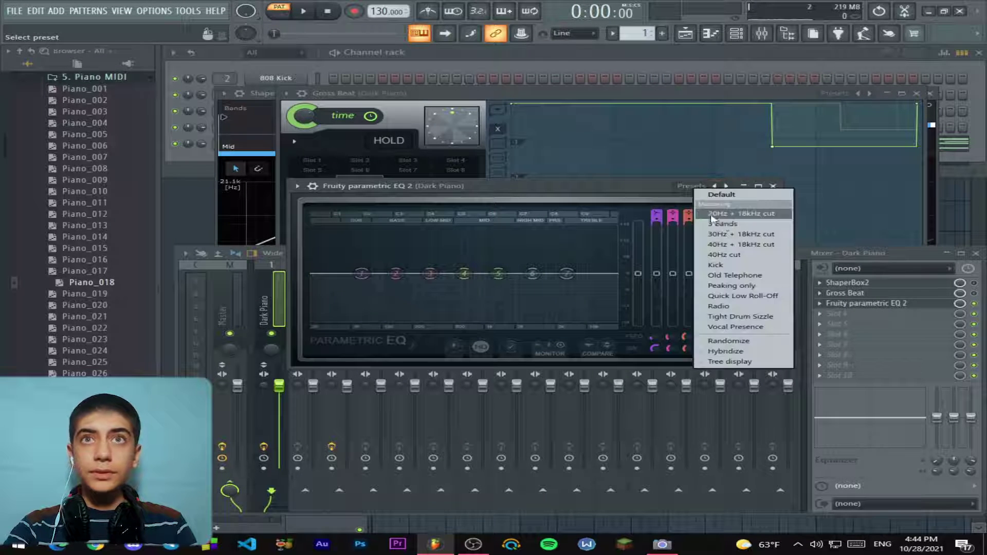
left_click(745, 297)
left_click(694, 186)
left_click(741, 234)
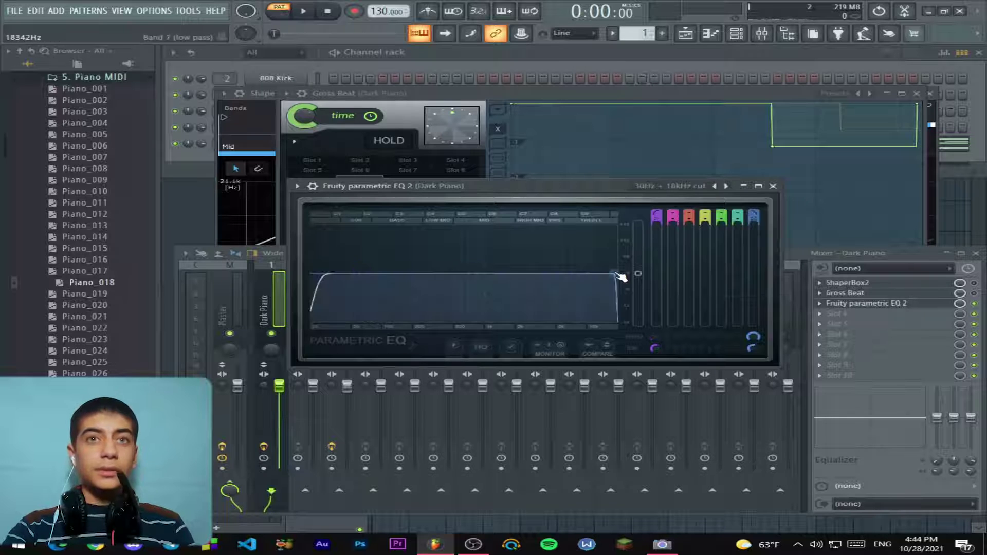
- During playback, sweep the EQ's high-pass up to about 197 Hz and back to 20 Hz, and lower the low-pass to about 2627 Hz
key("space")
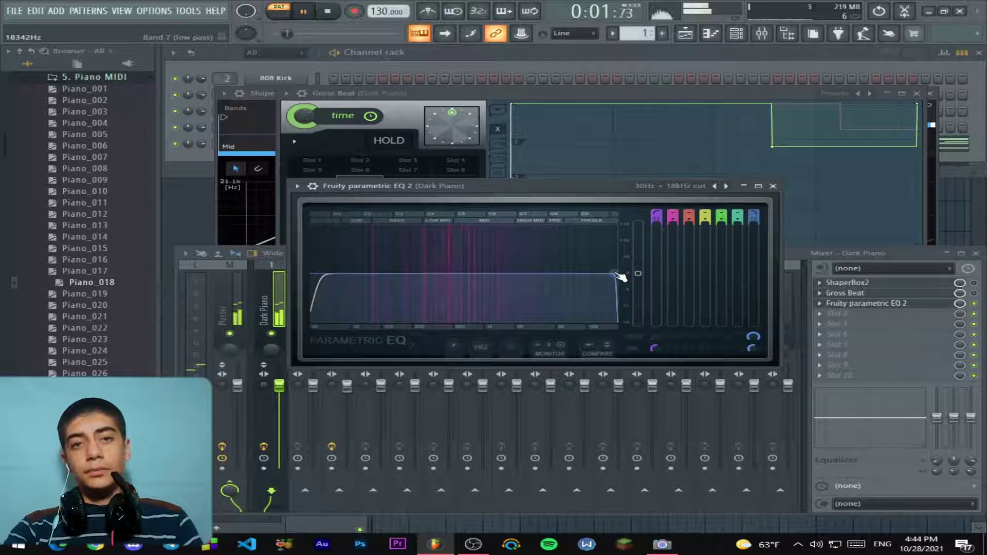
left_click_drag(621, 276, 496, 276)
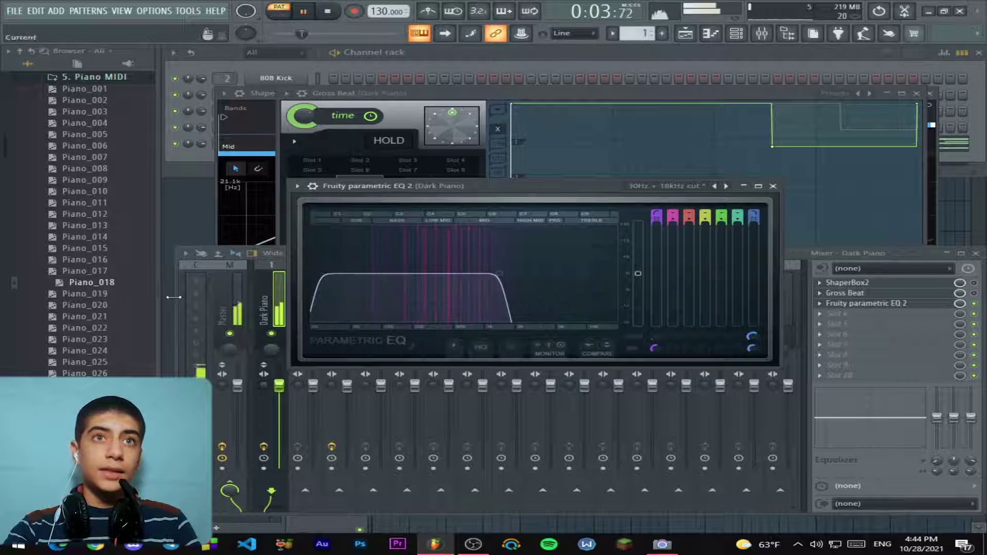
left_click_drag(330, 273, 412, 273)
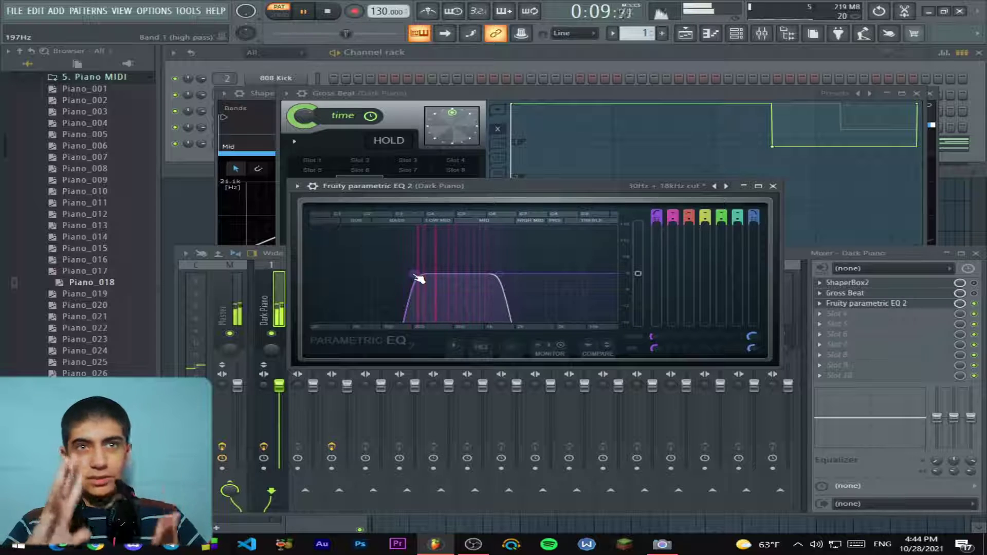
left_click_drag(419, 278, 315, 273)
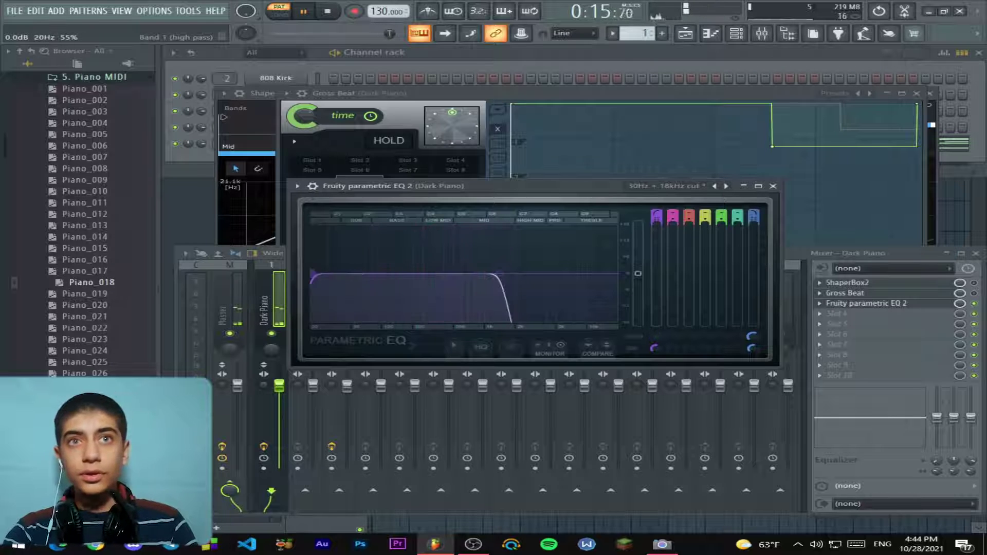
left_click_drag(506, 280, 528, 273)
key("space")
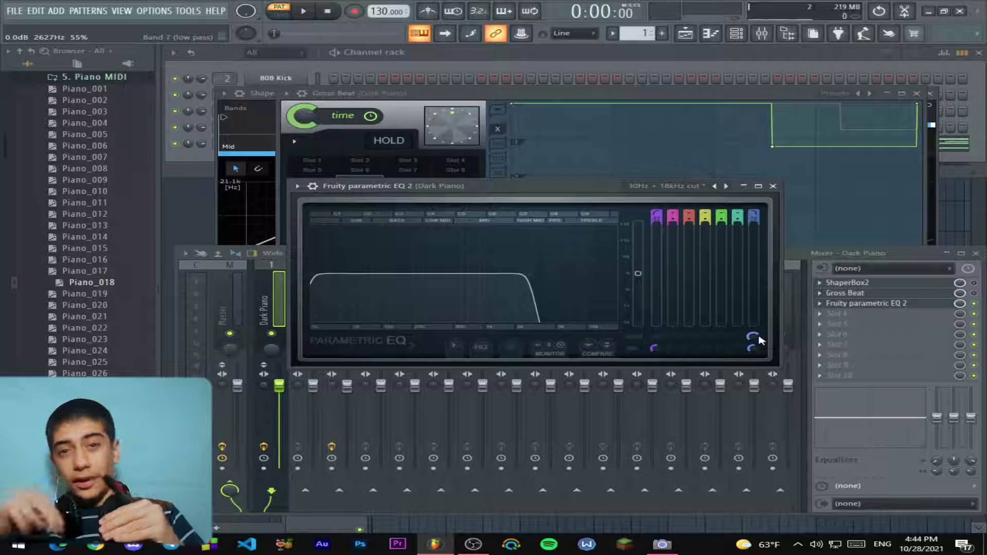
- Close the EQ, reopen ShaperBox2's Filter shaper, and bring up the mixer while the piano plays
left_click(773, 186)
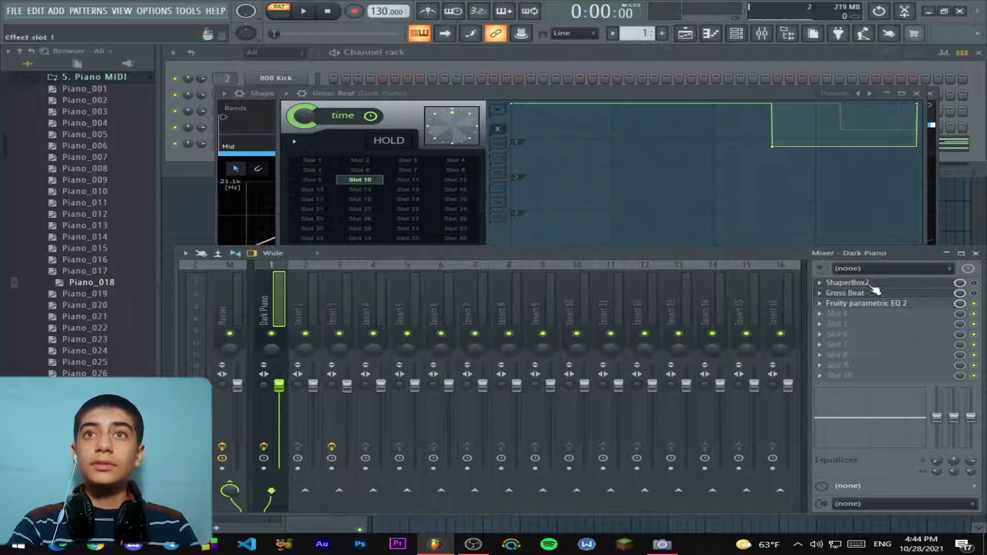
left_click(874, 284)
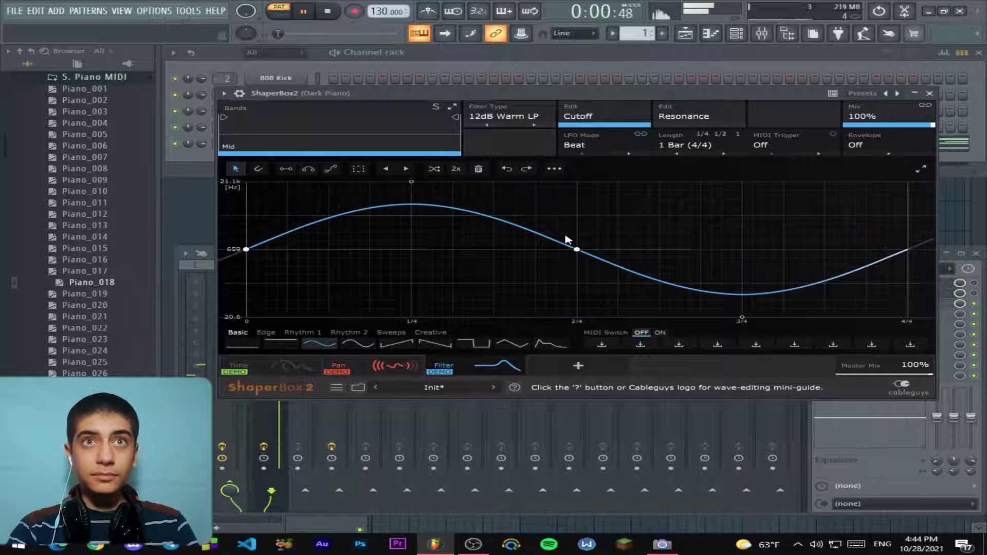
key("F9")
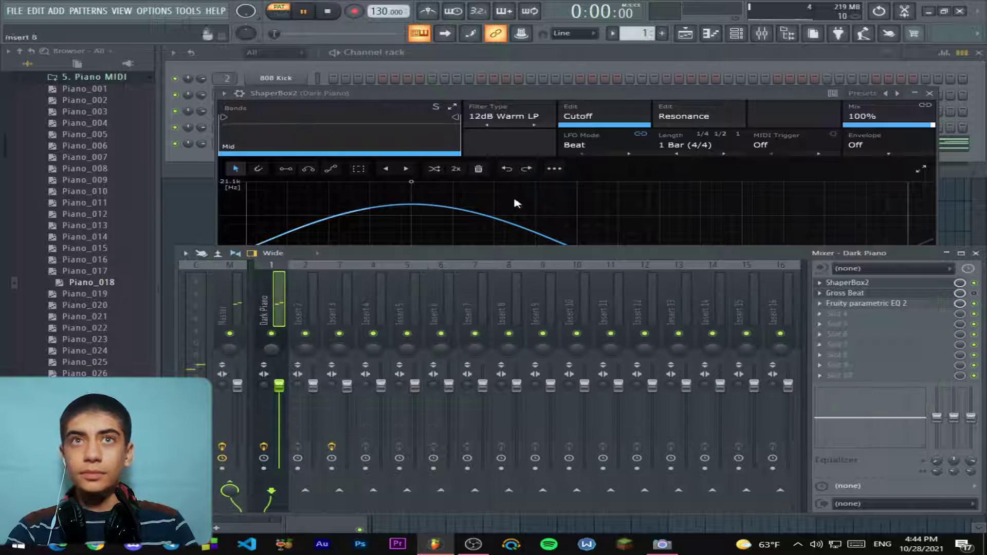
- Flatten the Filter shaper's sine-shaped cutoff curve, set its LFO length to 1/8, and audition the piano
left_click(633, 94)
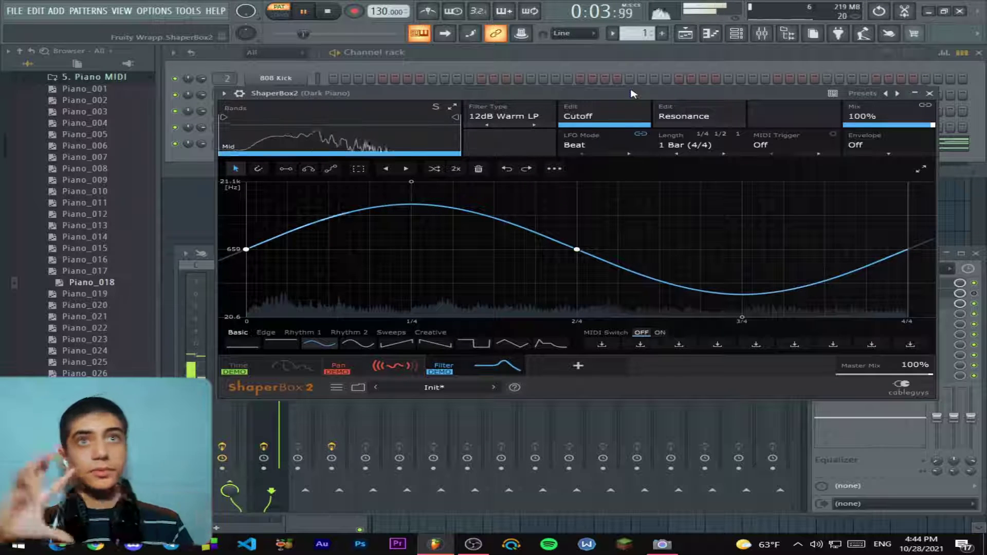
key("space")
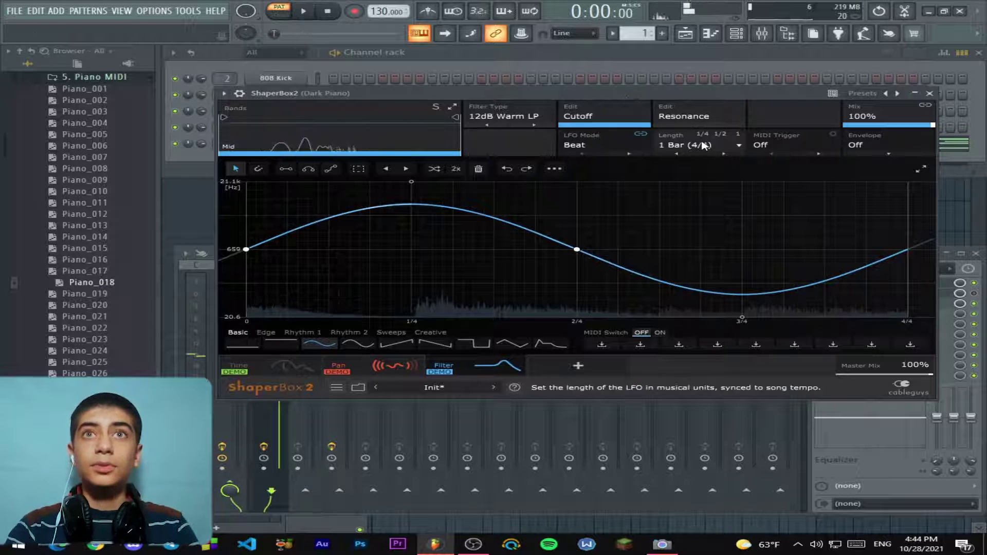
left_click_drag(411, 181, 416, 216)
left_click(684, 145)
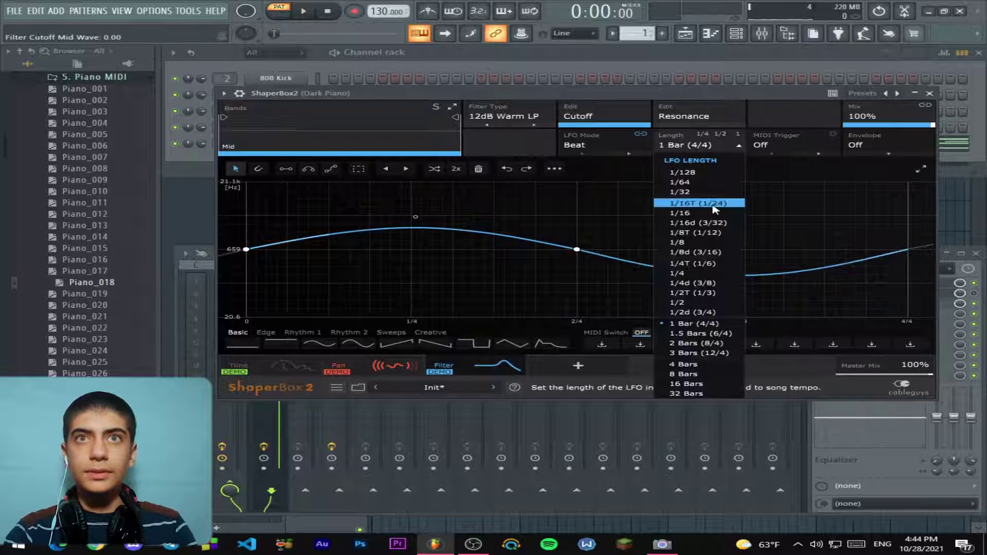
left_click(700, 243)
key("space")
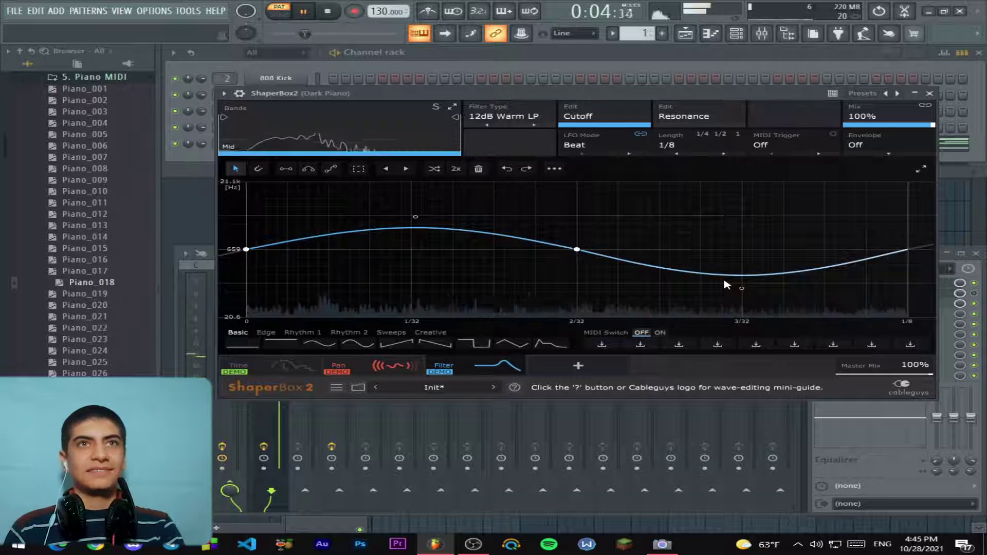
key("space")
- Try the Filter LFO length at 1/4T (1/6), switch to 1/4, and audition the piano
left_click(727, 146)
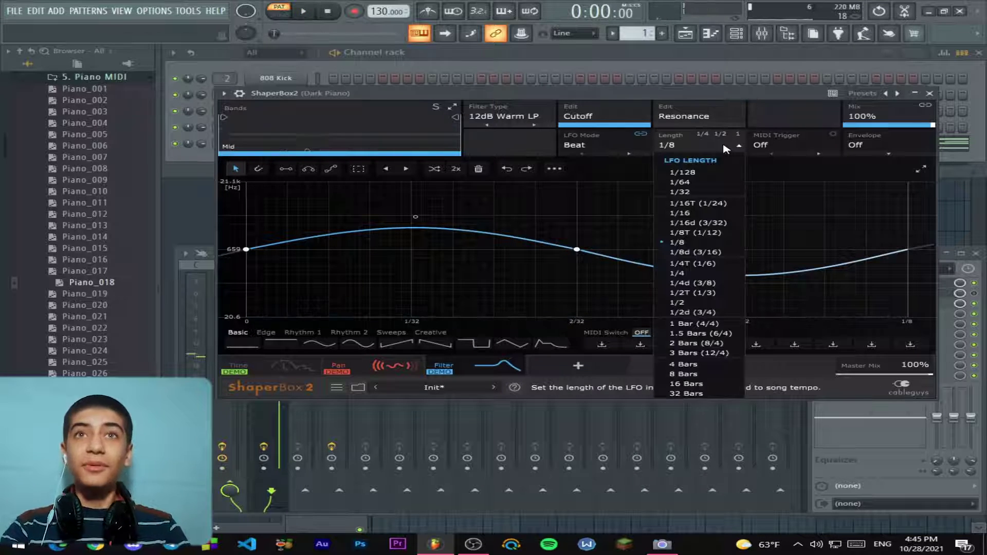
left_click(695, 263)
left_click(700, 149)
left_click(702, 277)
key("space")
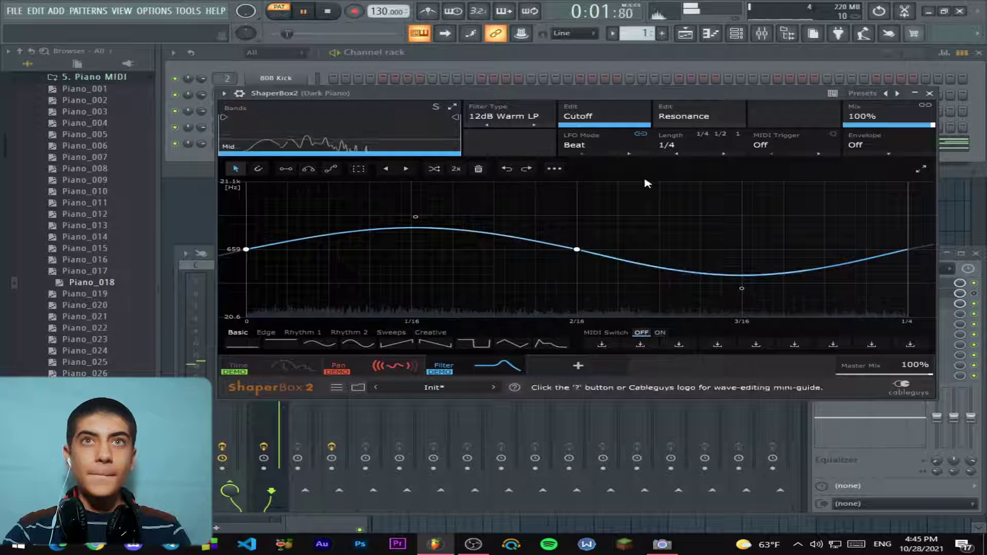
key("space")
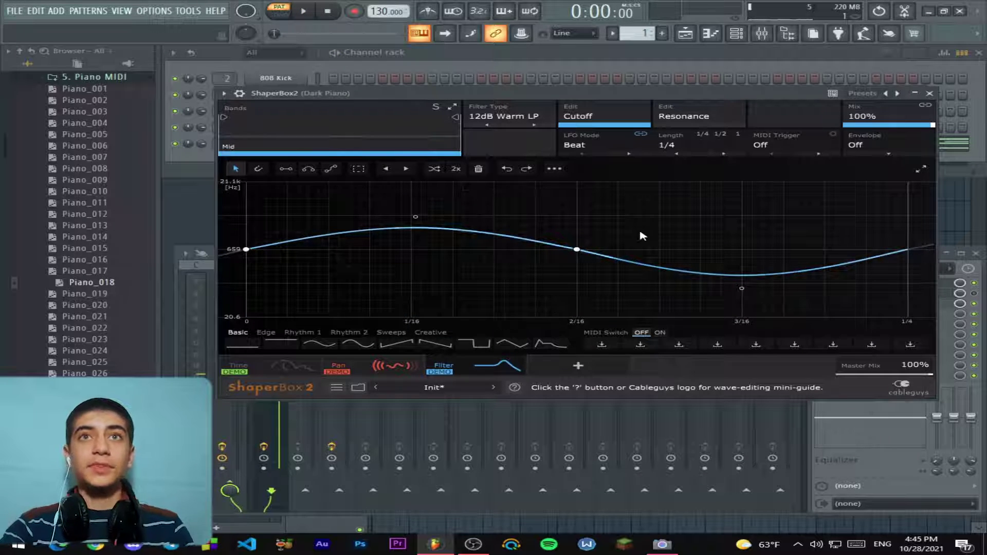
- Set the Filter shaper's LFO length to 1/16 and switch off the Pan shaper
left_click(689, 146)
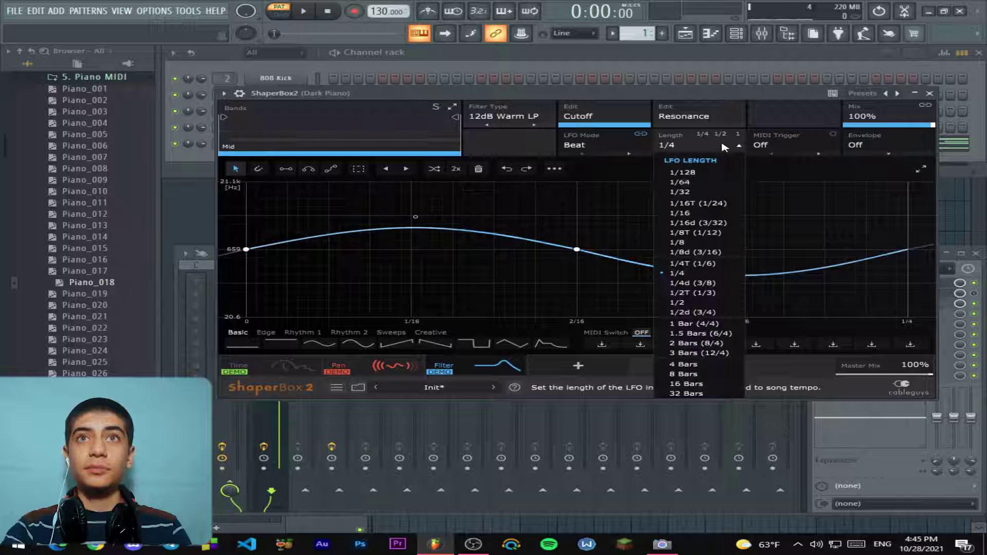
left_click(698, 216)
key("space")
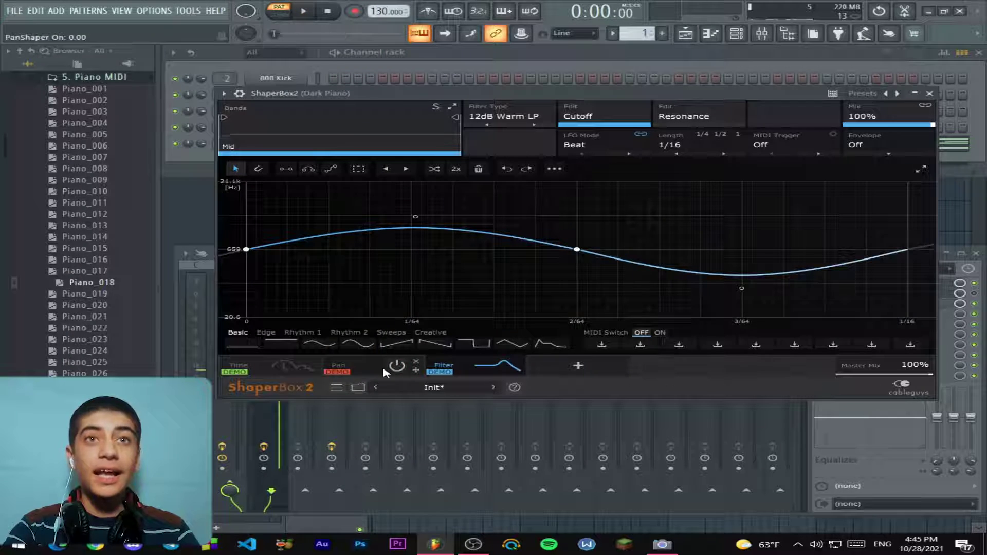
- During playback, lower the Filter shaper's mix to 45%
key("space")
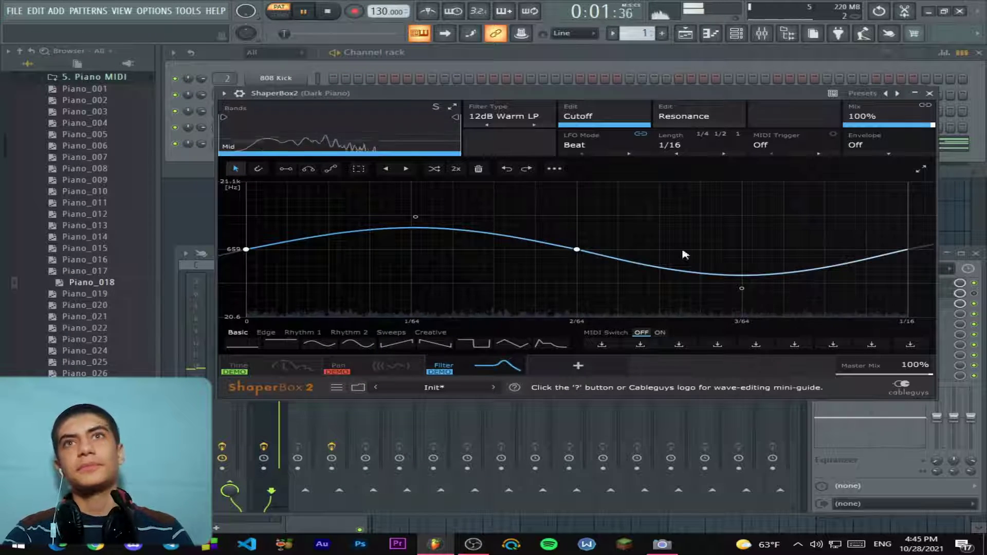
left_click_drag(935, 129, 935, 129)
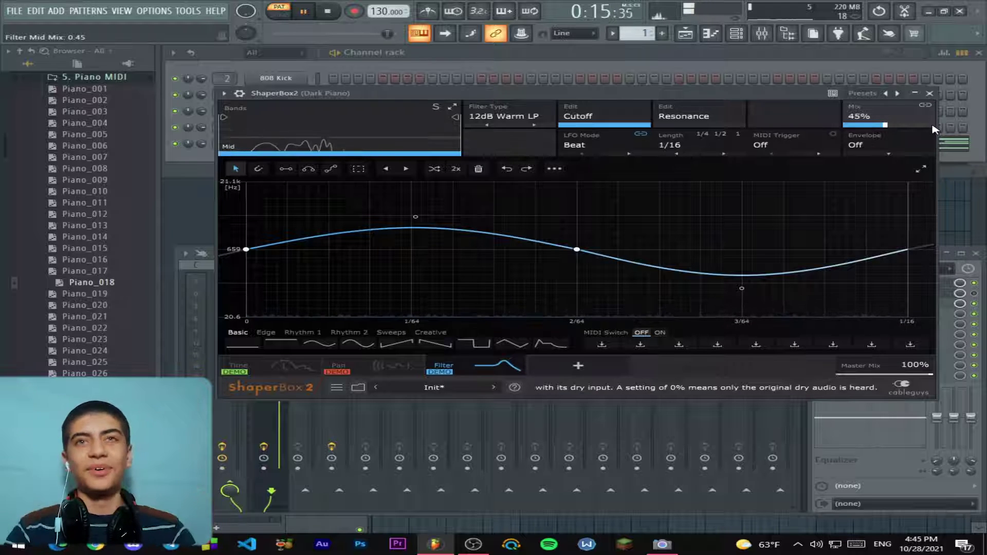
key("space")
- Add the Volume shaper and audition the piano with the seventh wave of the Sidechain set
left_click(579, 367)
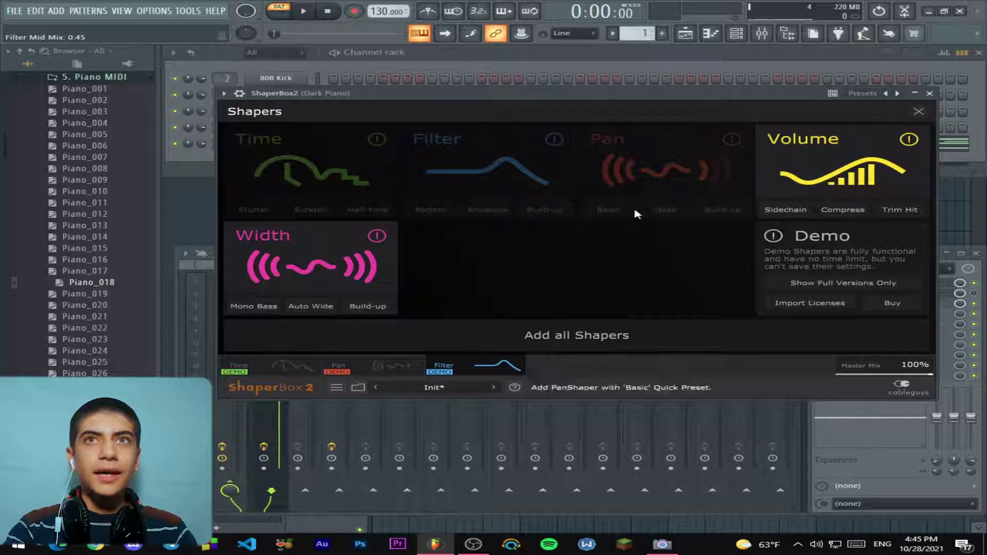
left_click(846, 165)
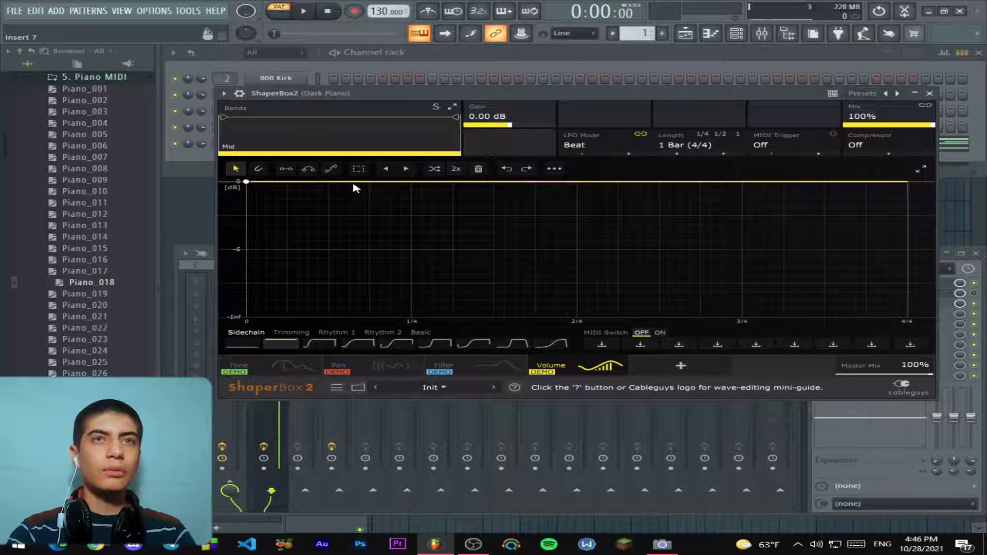
left_click(472, 343)
key("space")
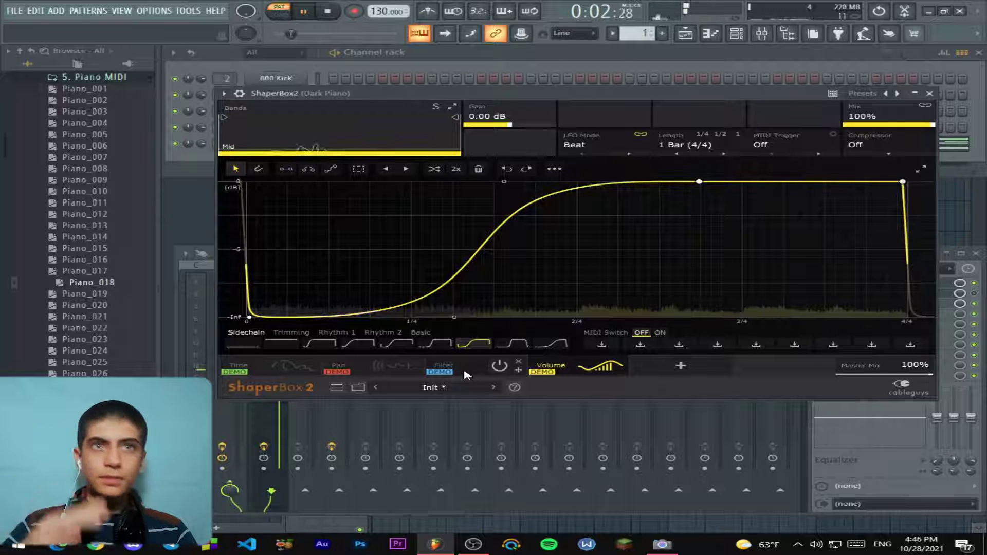
key("space")
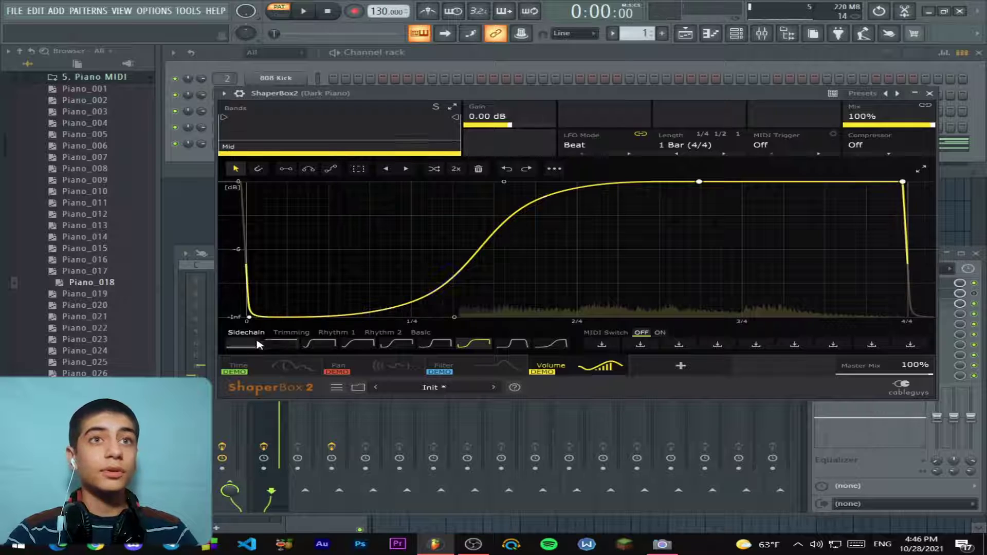
- Reset the volume wave to flat and bend it into dips near 1/4 and 3/4 with a rise between them
left_click(281, 343)
left_click_drag(412, 186, 405, 288)
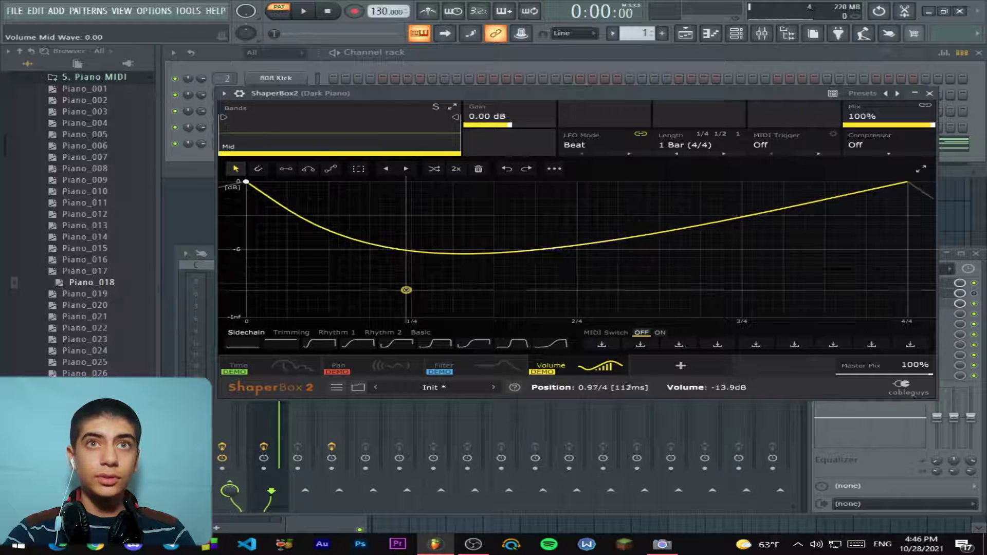
left_click_drag(632, 226, 637, 190)
left_click_drag(738, 190, 757, 316)
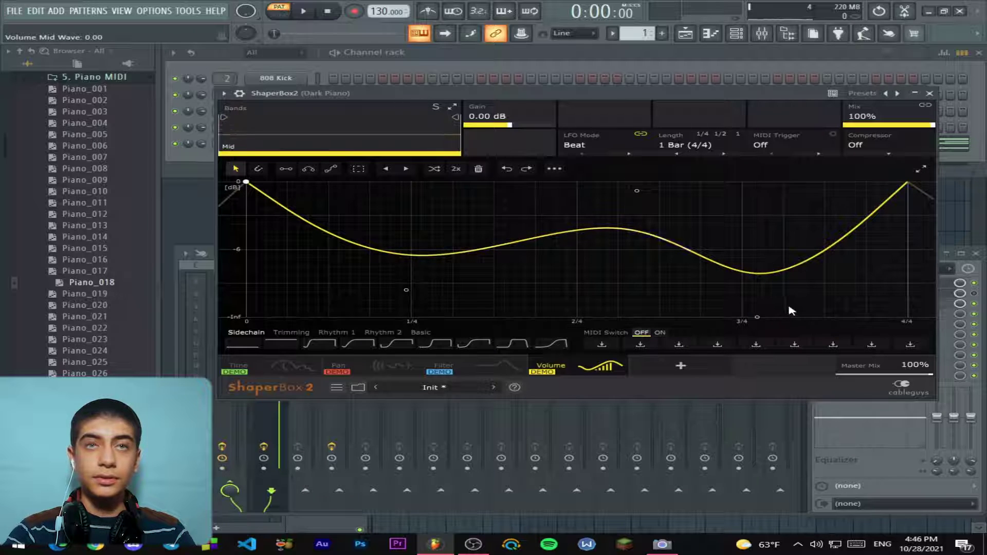
- During playback, set the Volume shaper's LFO length to 1/16 and its mix to 51%
key("space")
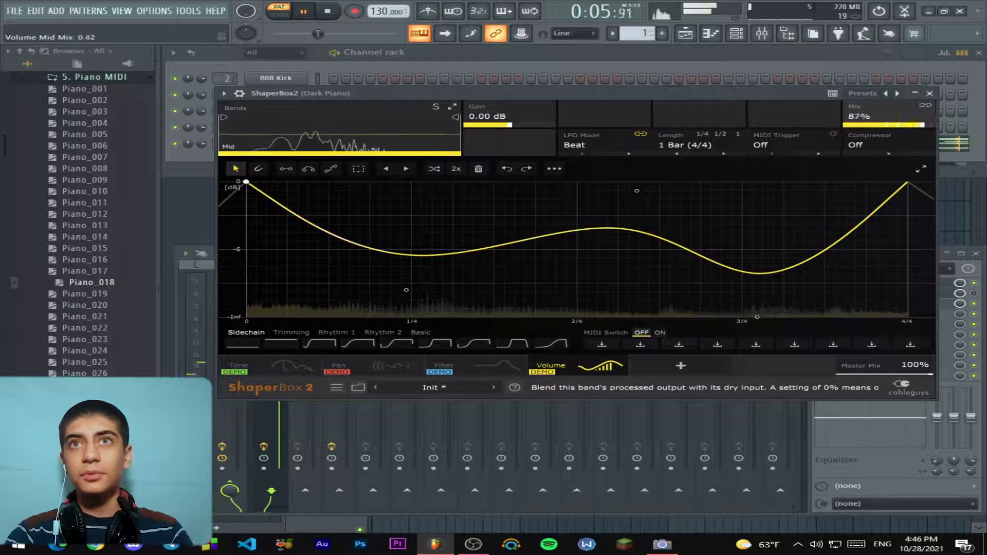
left_click(686, 145)
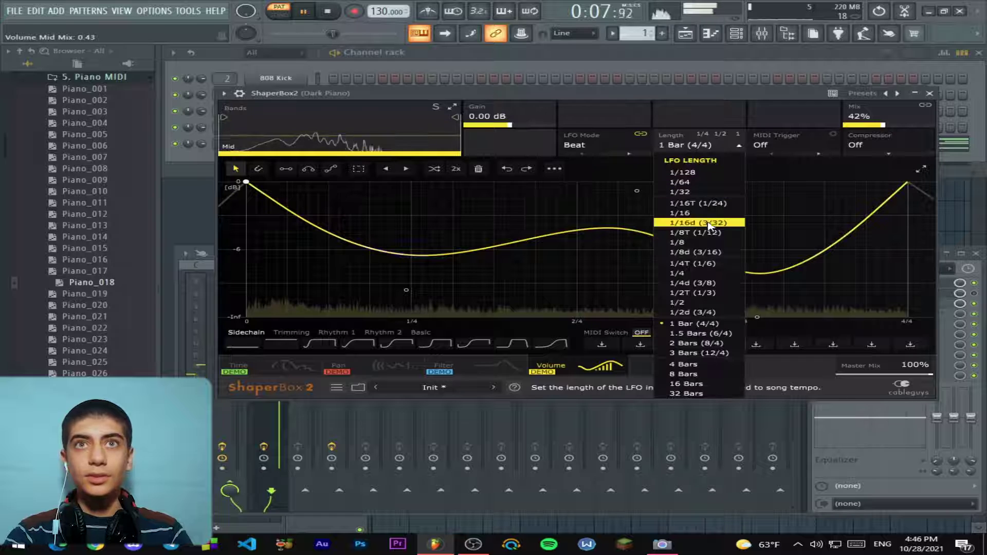
left_click(680, 213)
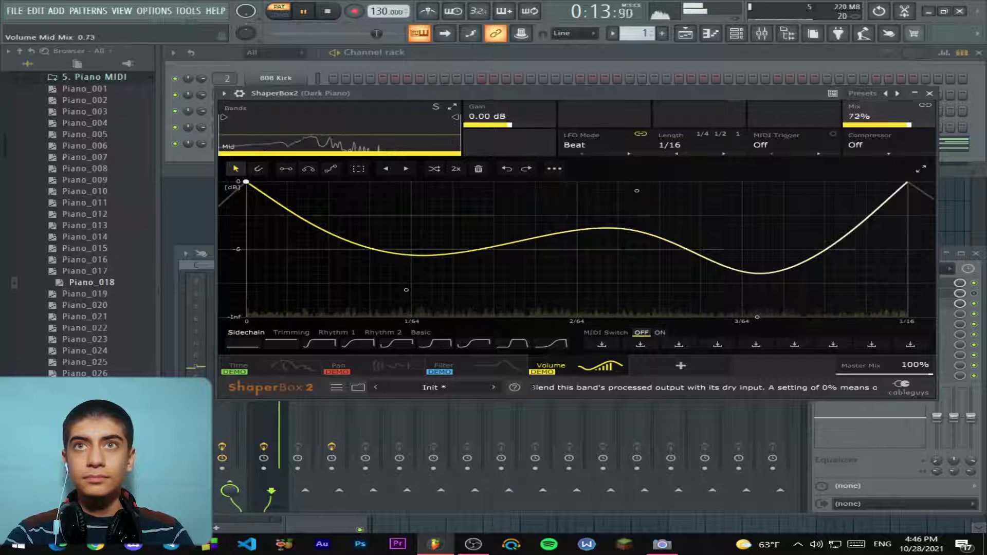
key("space")
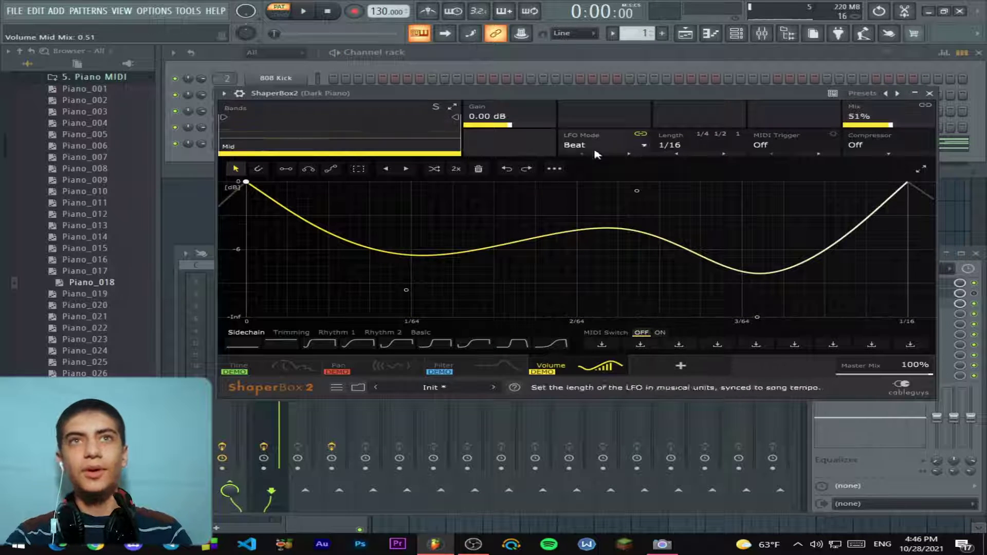
- Add the Width shaper, apply the Sine wave, and audition the piano
left_click(681, 365)
left_click(326, 265)
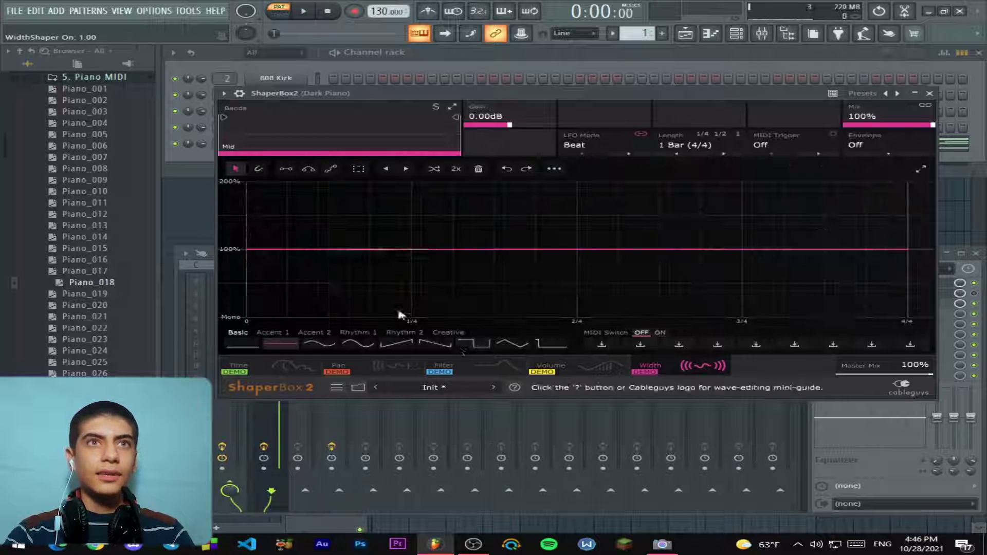
left_click(319, 350)
key("space")
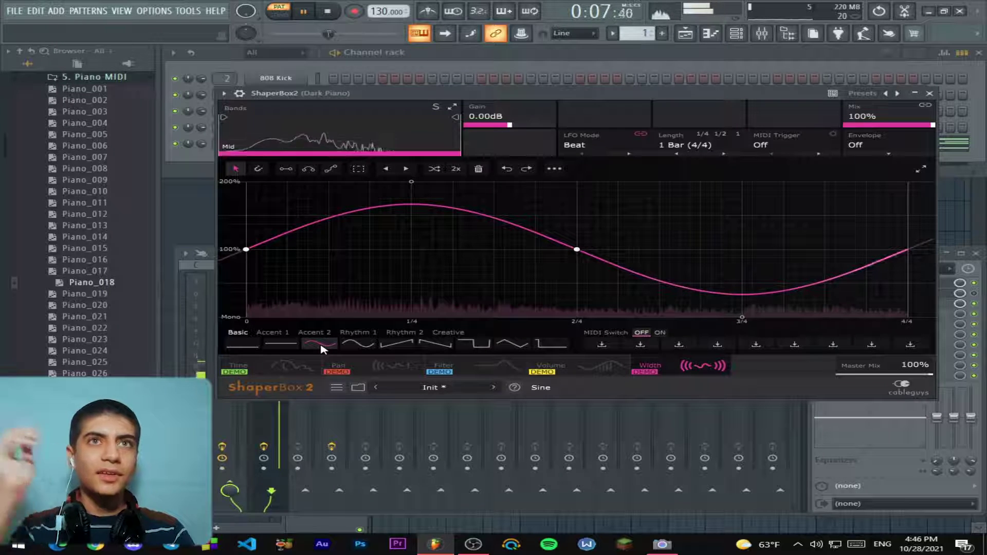
key("space")
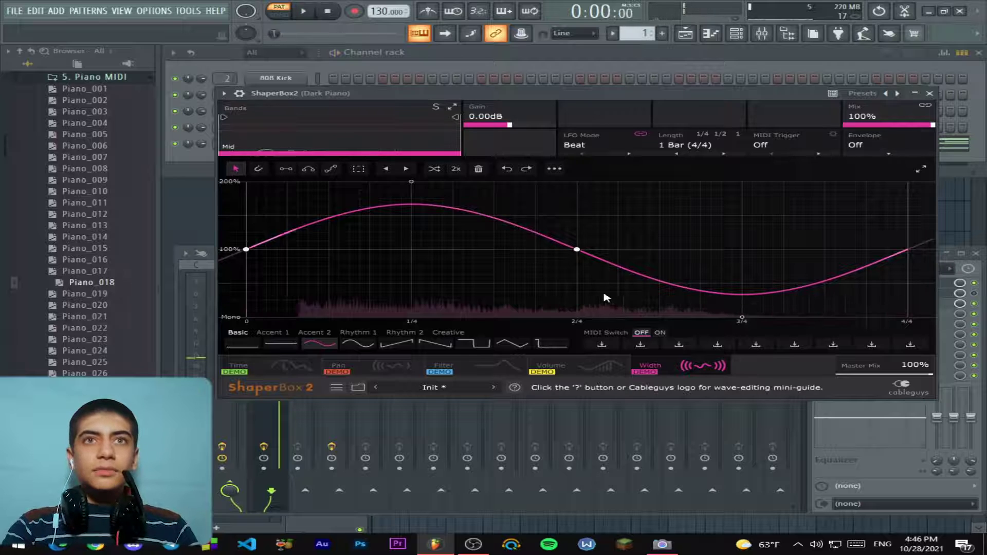
- Sharpen the width curve to peak near 200% at 1/4 and reach Mono at 3/4, and audition it
left_click_drag(415, 186, 410, 180)
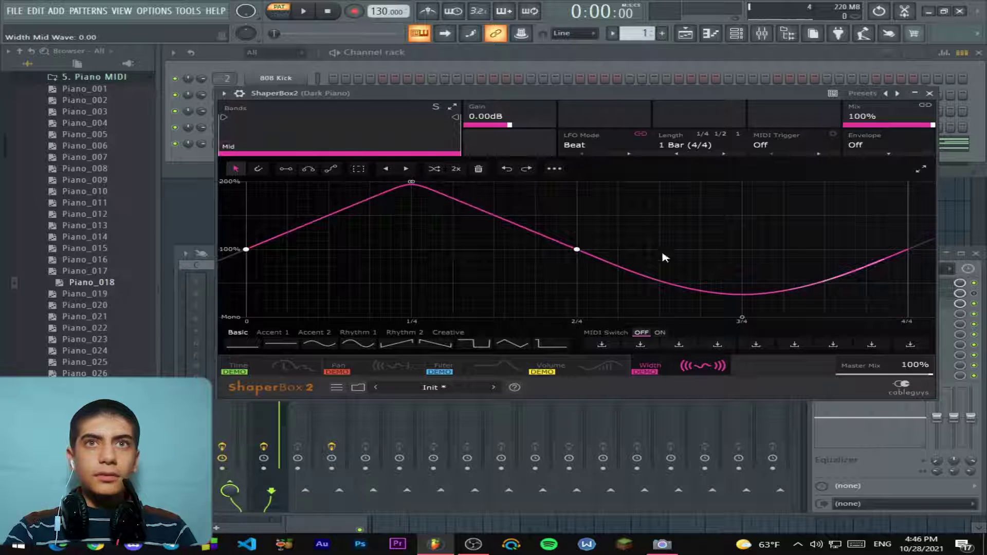
left_click_drag(743, 296, 743, 314)
key("space")
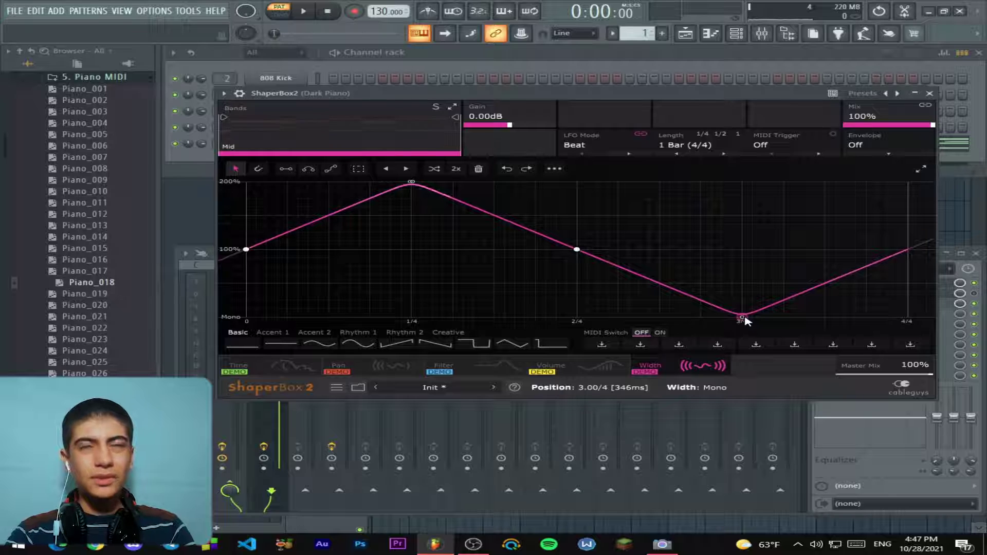
key("space")
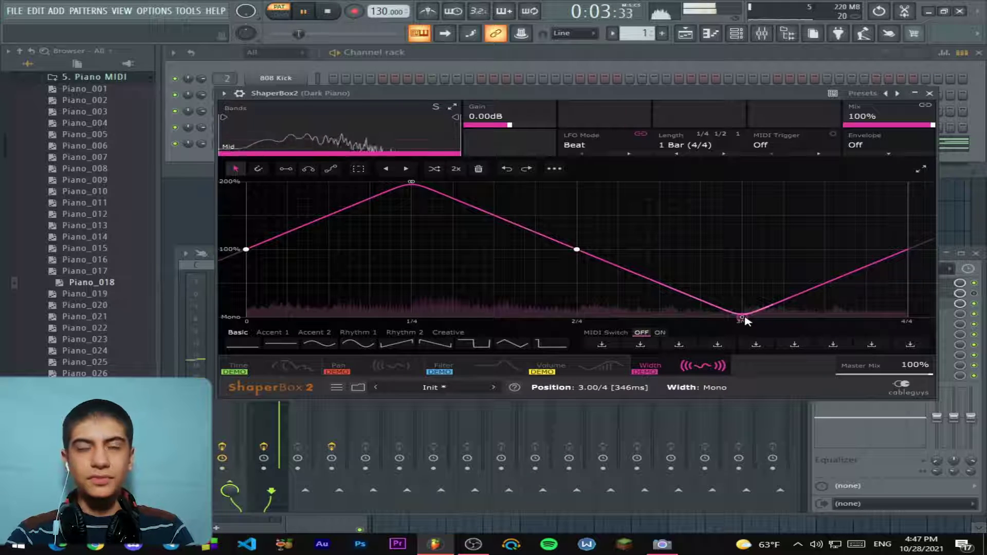
key("space")
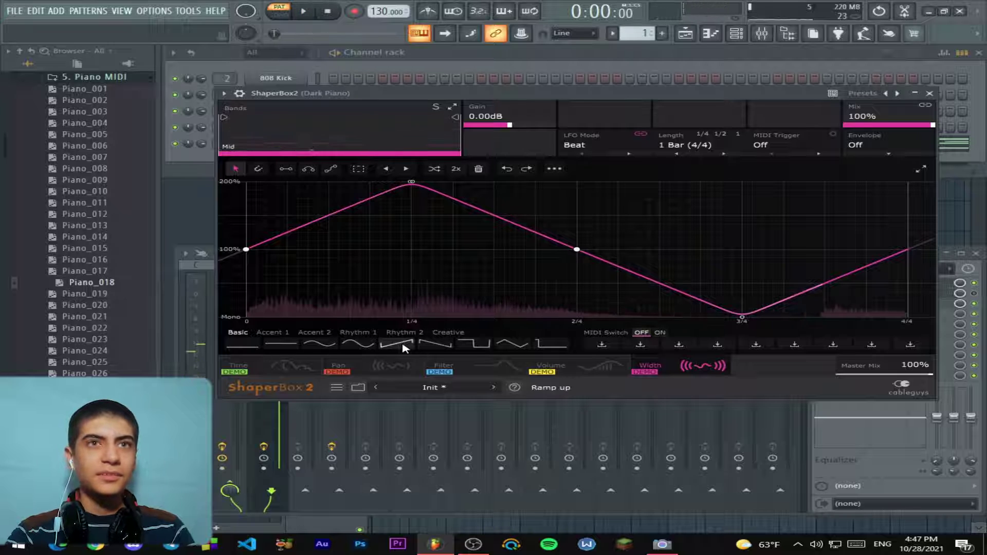
- Apply the fourth Basic wave to Width with a 1/16 LFO length, and bypass the shaper during playback
left_click(368, 351)
key("space")
left_click(699, 146)
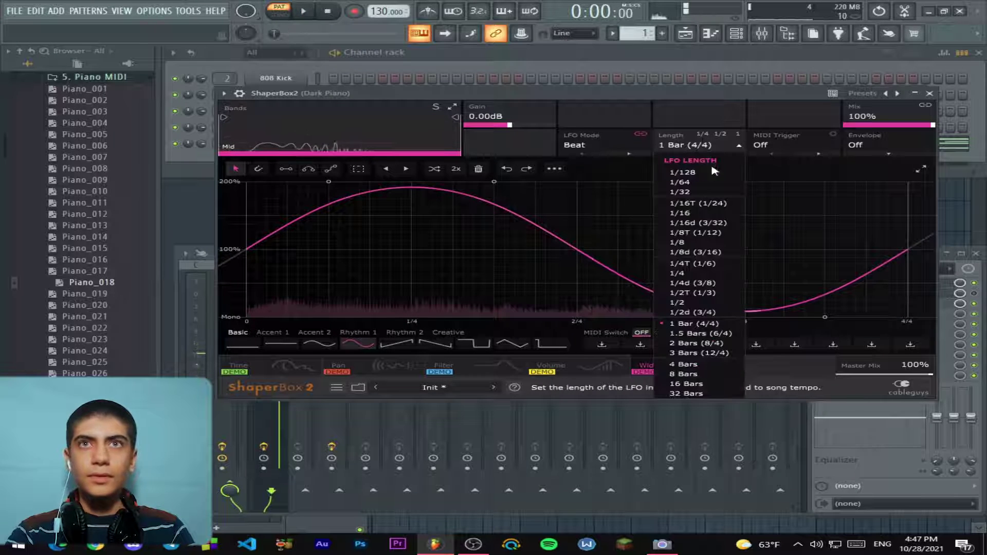
left_click(702, 213)
key("space")
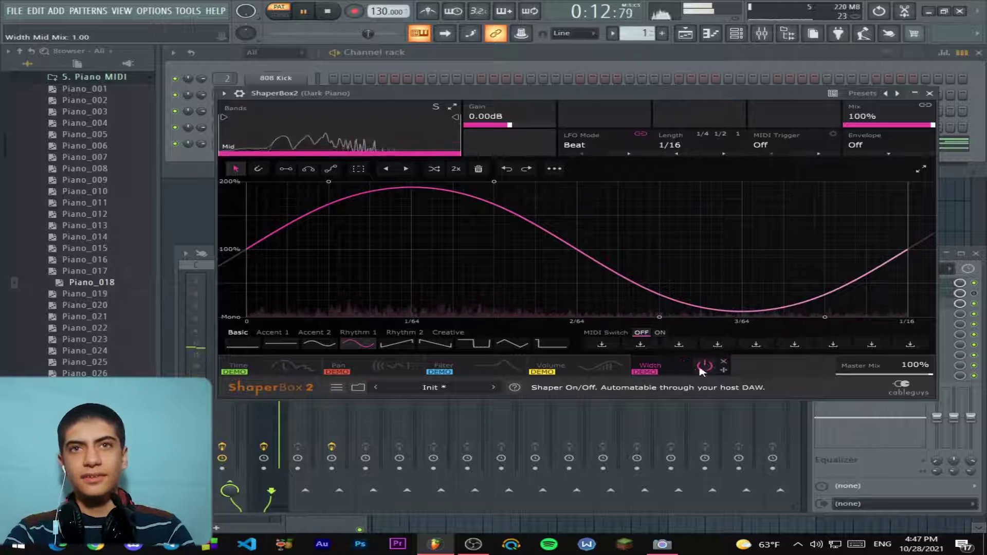
left_click(706, 366)
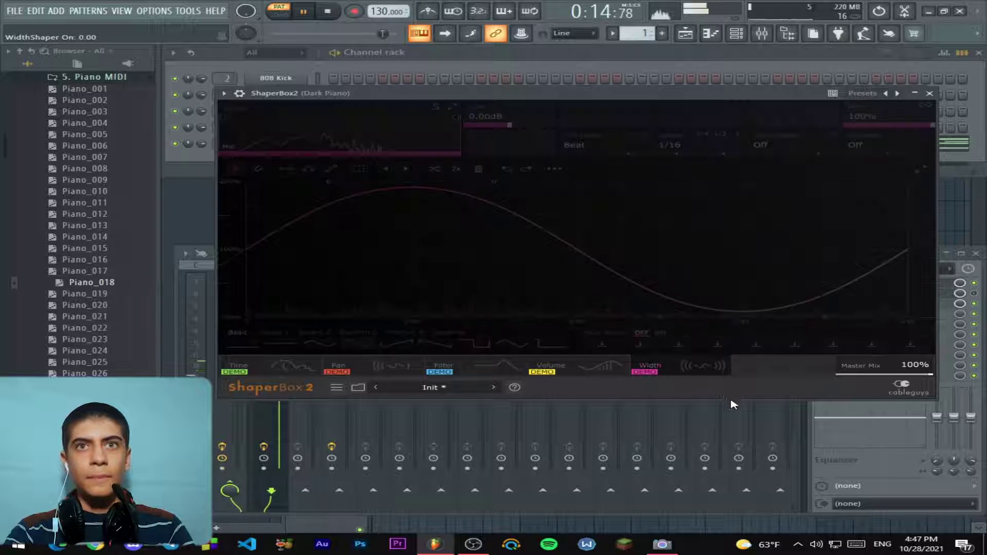
key("space")
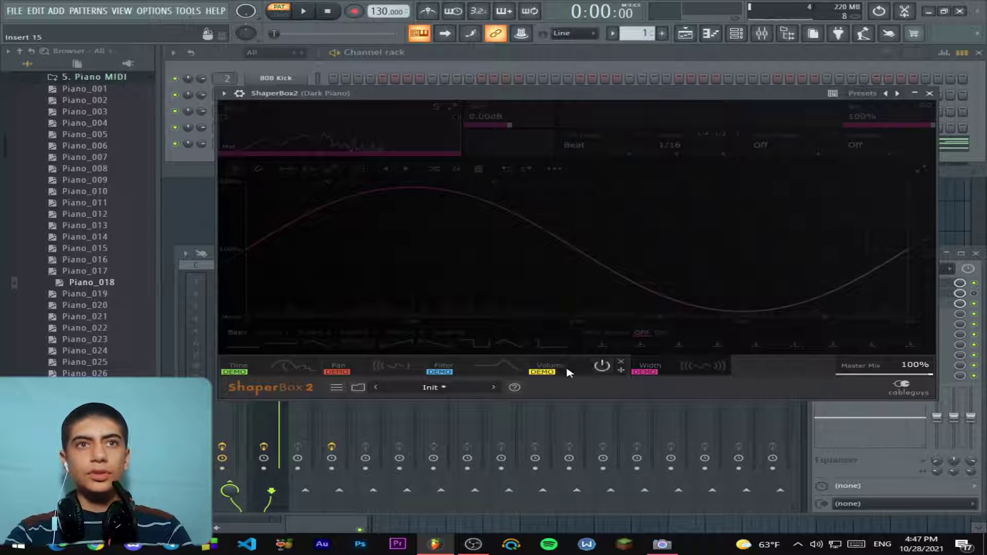
- Switch on the Time, Pan, Filter, Volume and Width shapers together and audition the combined effect on the piano
left_click(404, 360)
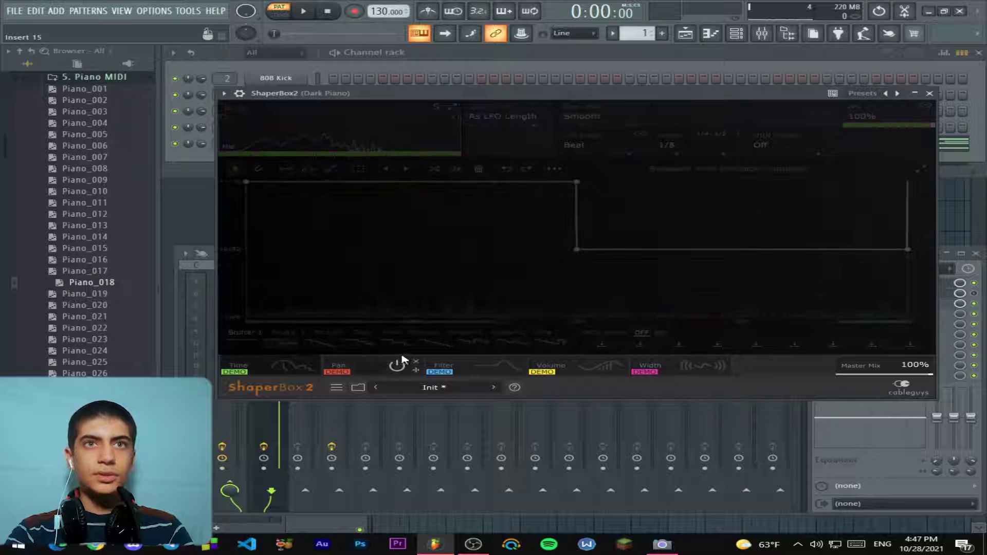
left_click(397, 366)
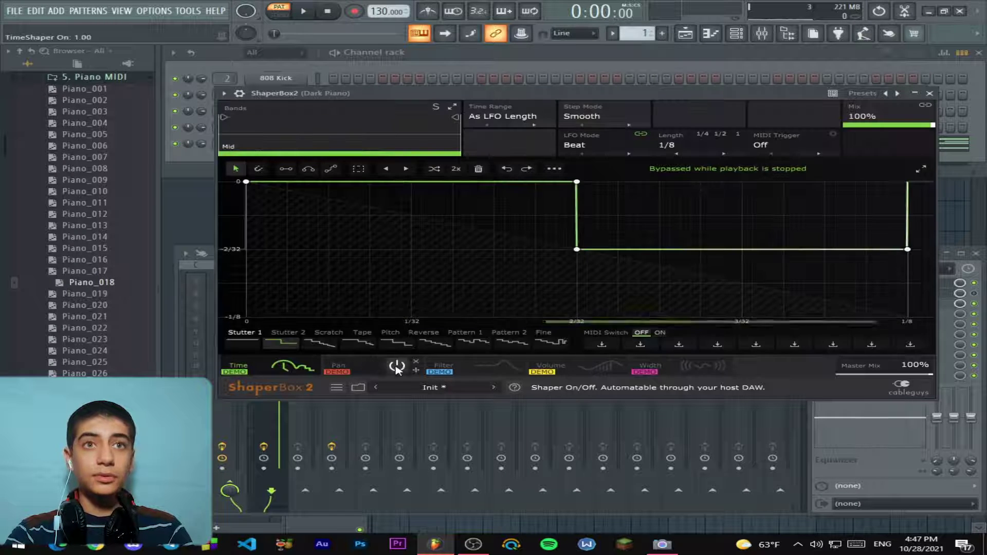
left_click(498, 367)
left_click(601, 367)
left_click(706, 368)
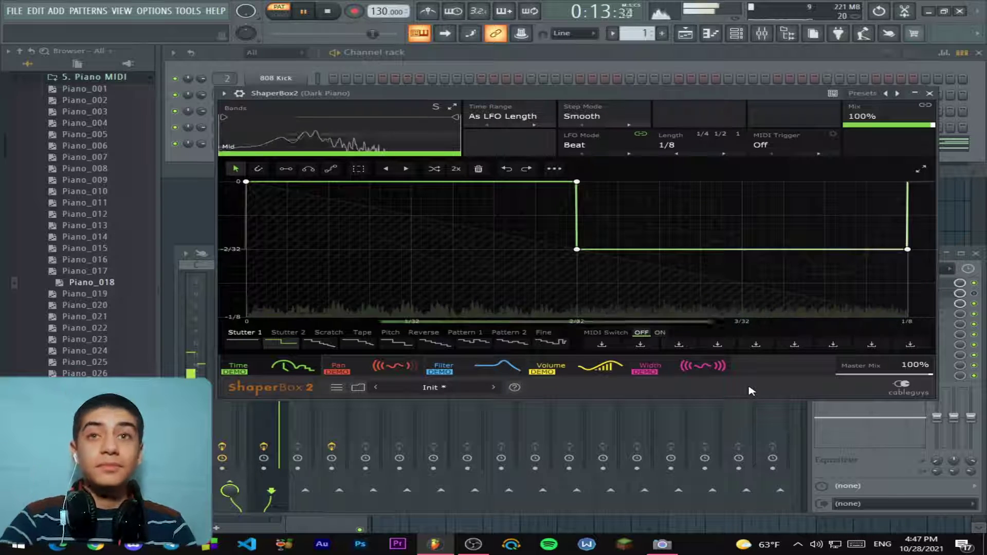
key("space")
- Move the ShaperBox2 window down to uncover the Gross Beat window behind it
left_click_drag(660, 94, 660, 154)
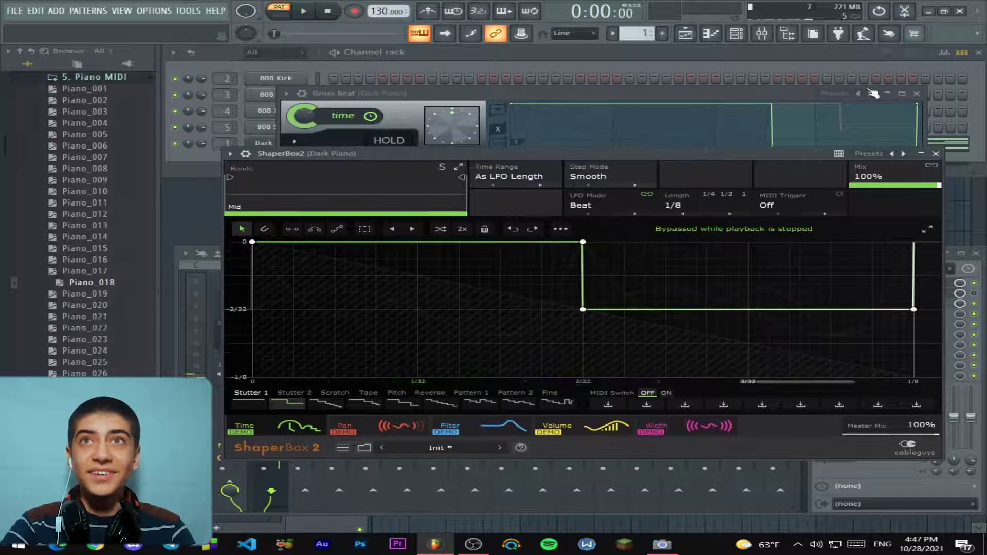